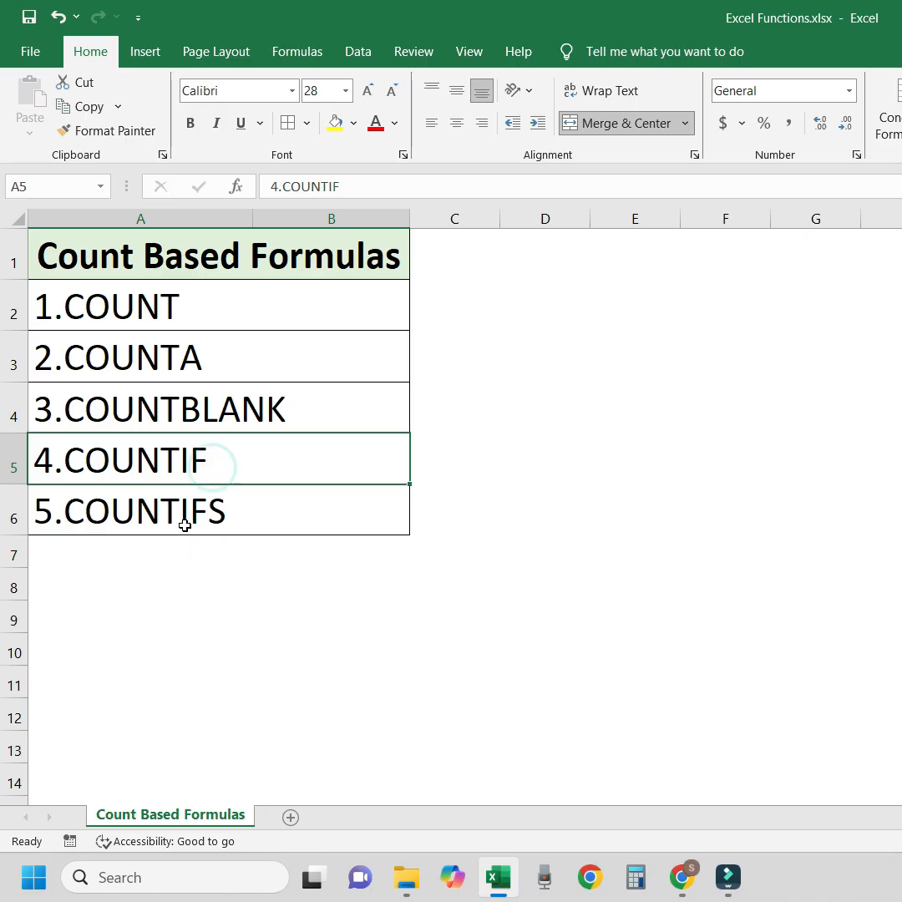
- Examine the list of count formulas, then the COUNT syntax, description and sample data in K4:K13
drag(177, 309, 182, 512)
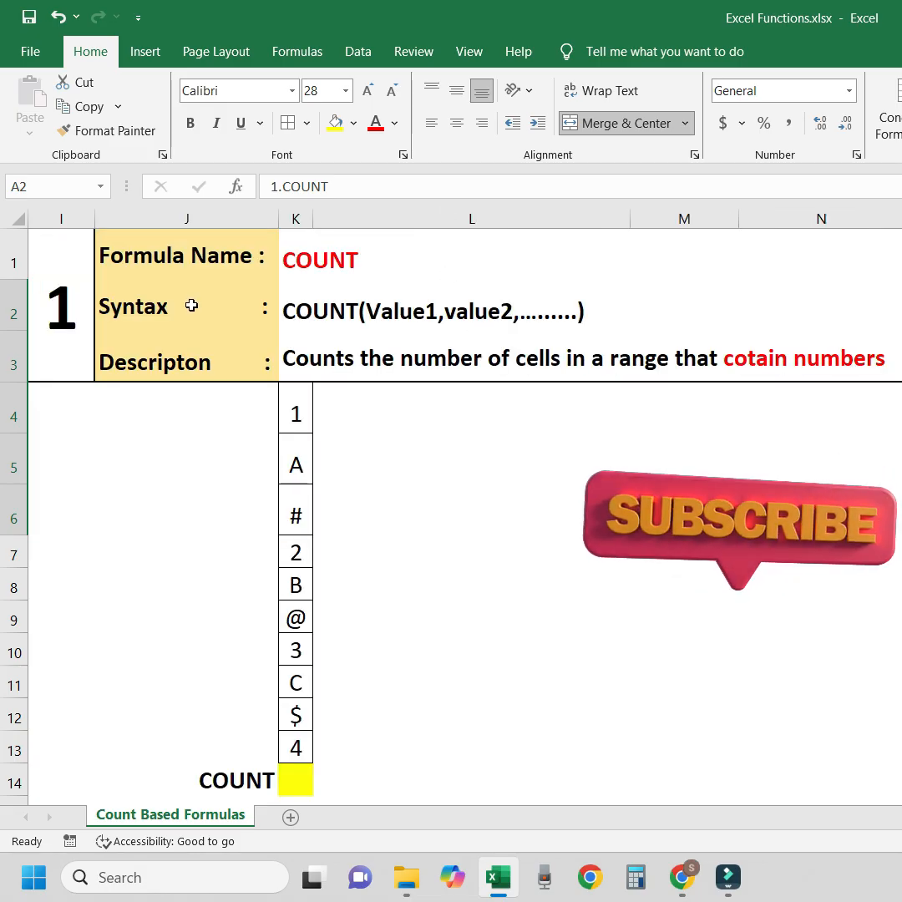
click(362, 332)
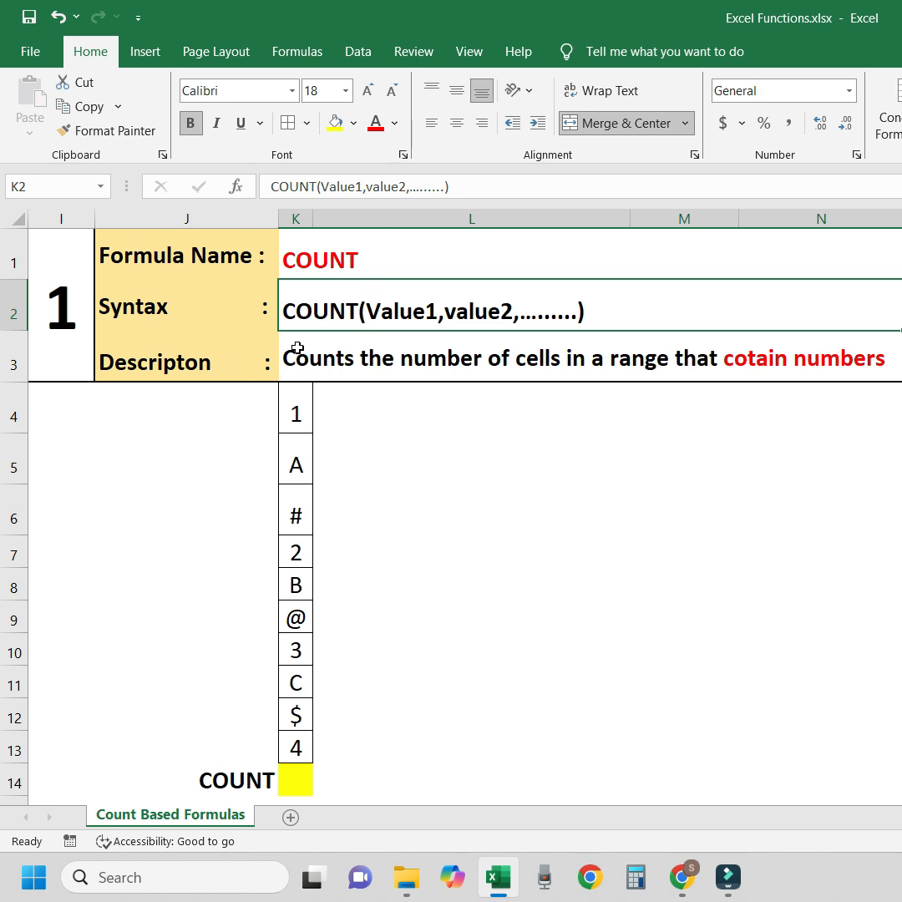
click(171, 362)
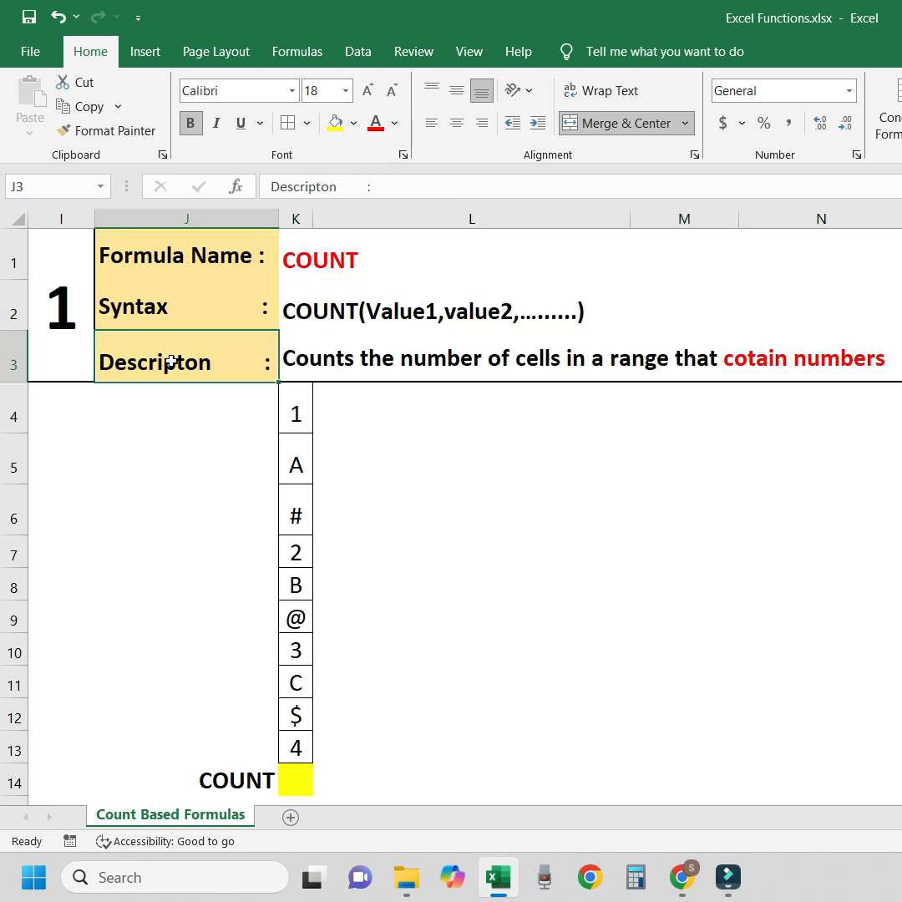
click(345, 371)
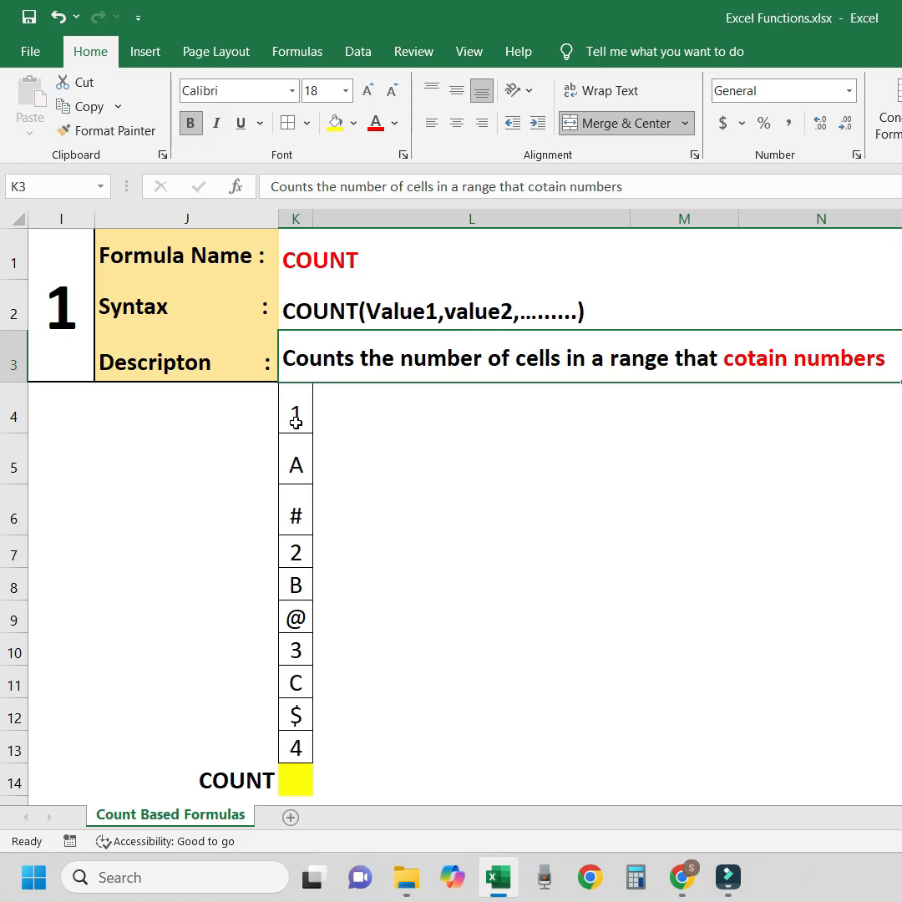
drag(294, 409, 296, 747)
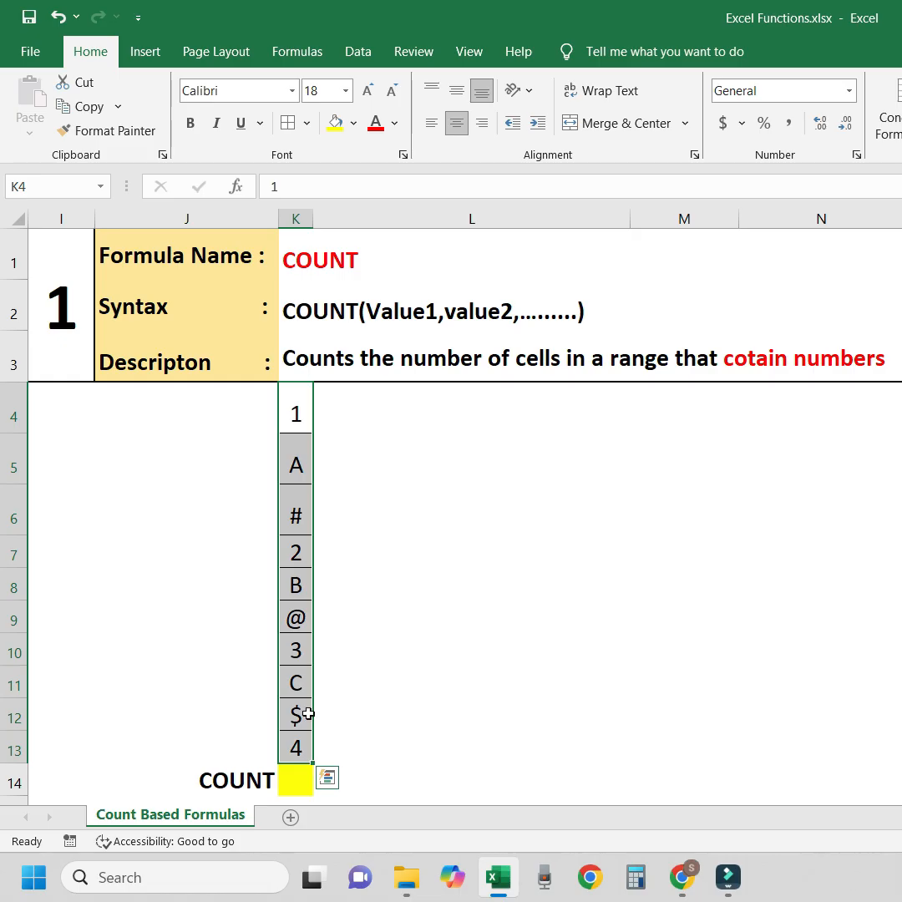
- Enter =COUNT(K4:K13) in cell K14 to count the numeric cells
click(295, 790)
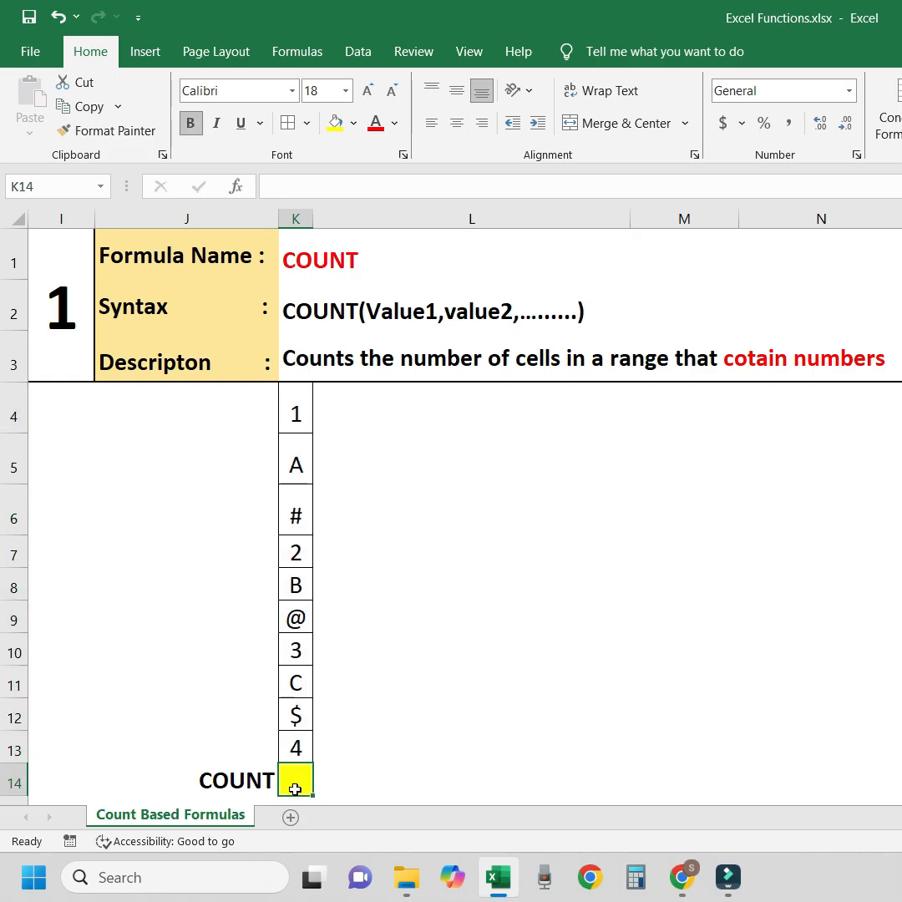
text(=co)
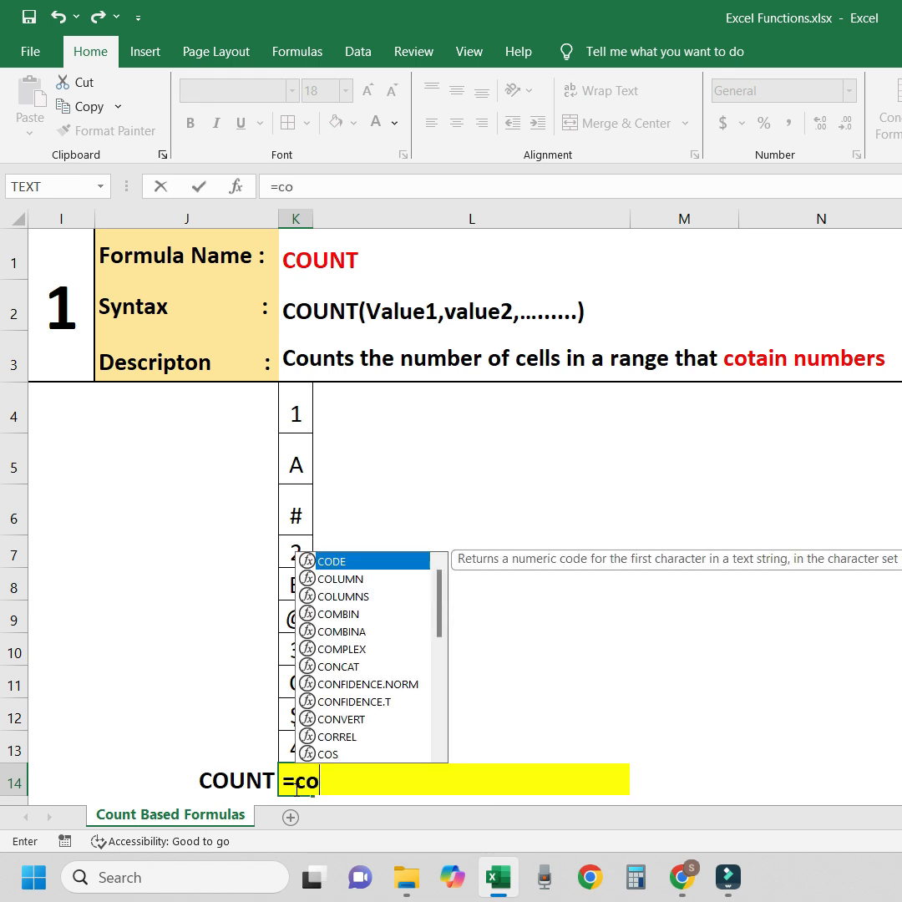
text(unt)
key(Tab)
drag(294, 413, 296, 748)
text())
key(Return)
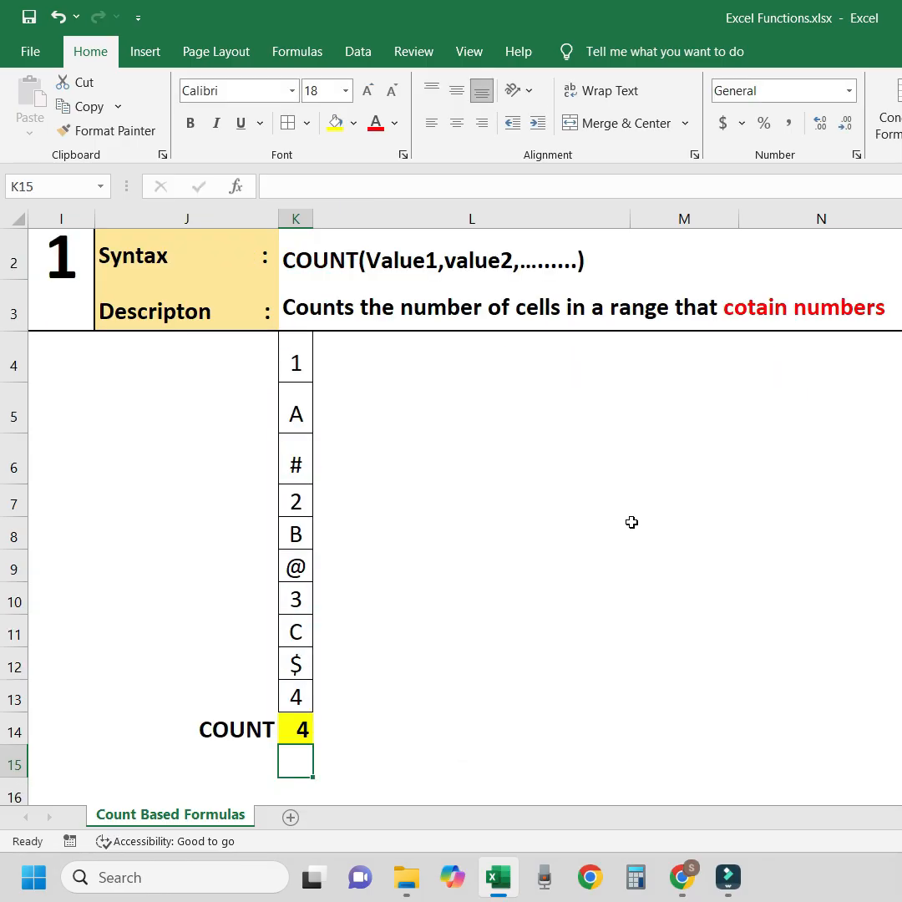
- Check the COUNT formula in K14 against the data range K4:K13
scroll(632, 523, up, 1)
click(296, 779)
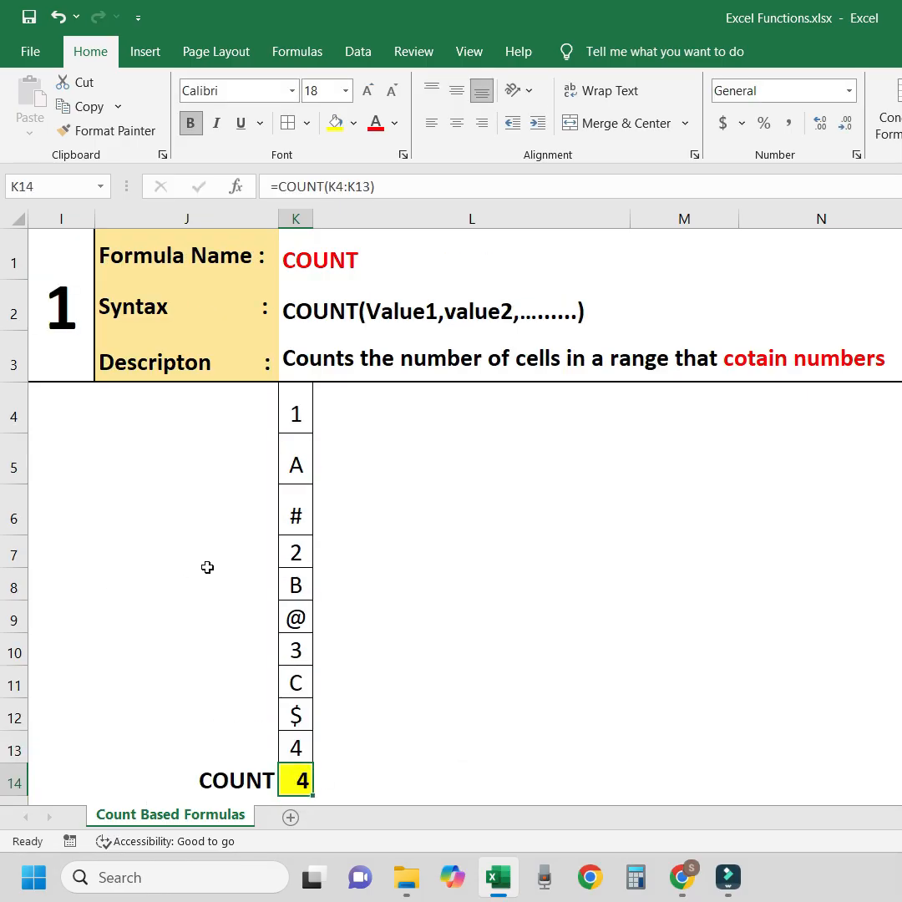
drag(296, 418, 299, 749)
drag(291, 402, 297, 748)
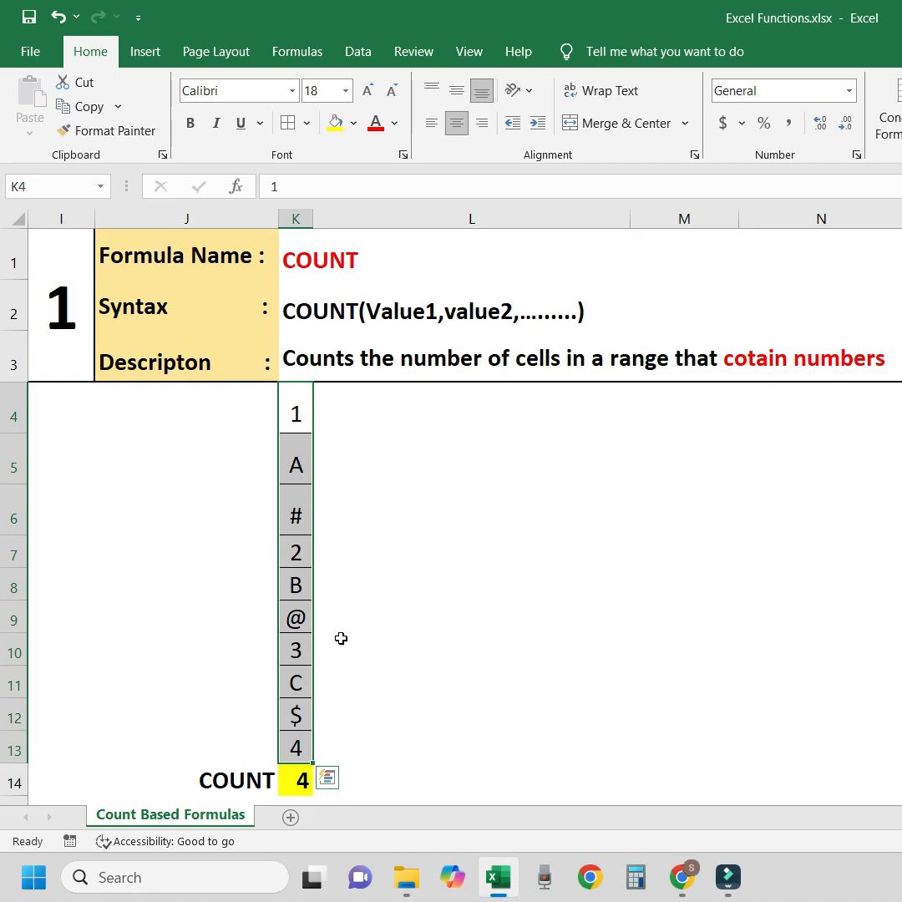
click(343, 409)
click(301, 780)
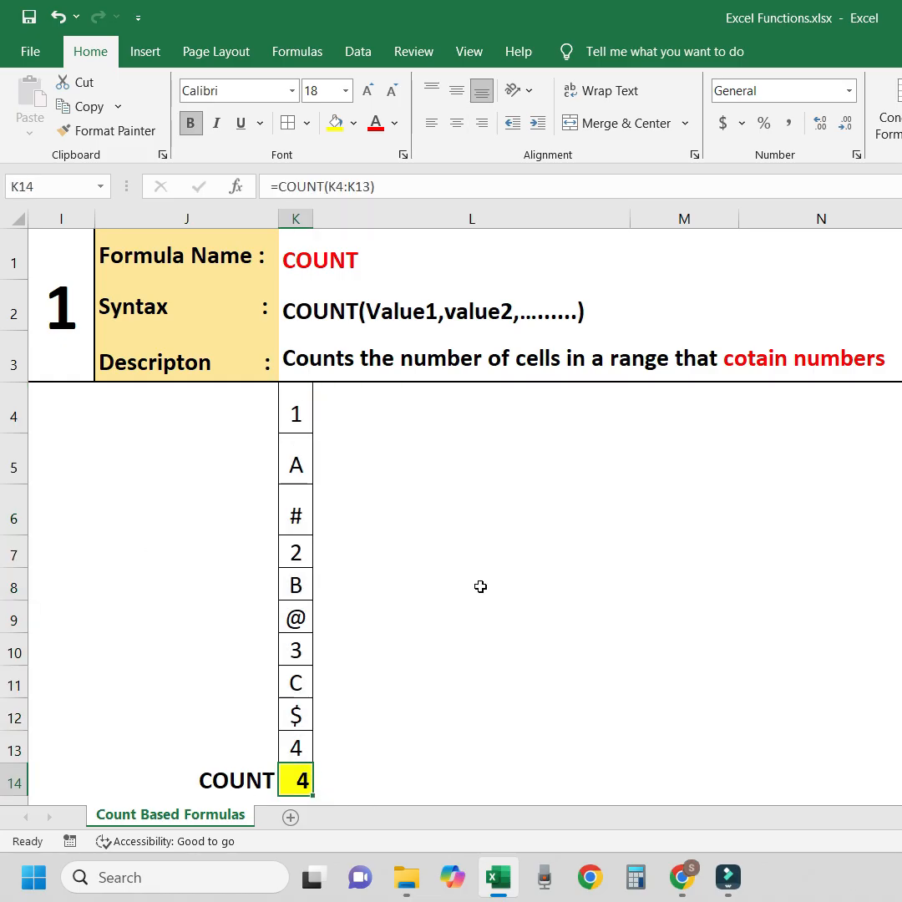
- Fill the numeric cells K4, K7, K10 and K13 with yellow
click(295, 413)
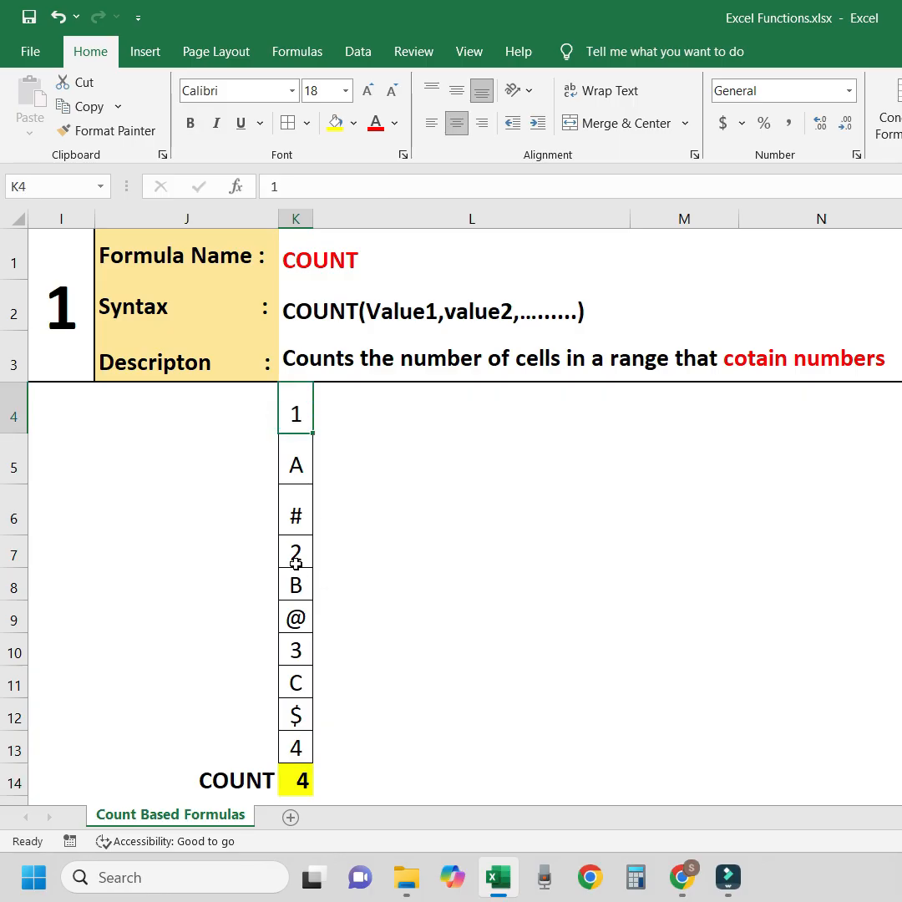
ctrl+click(295, 558)
ctrl+click(296, 651)
ctrl+click(296, 748)
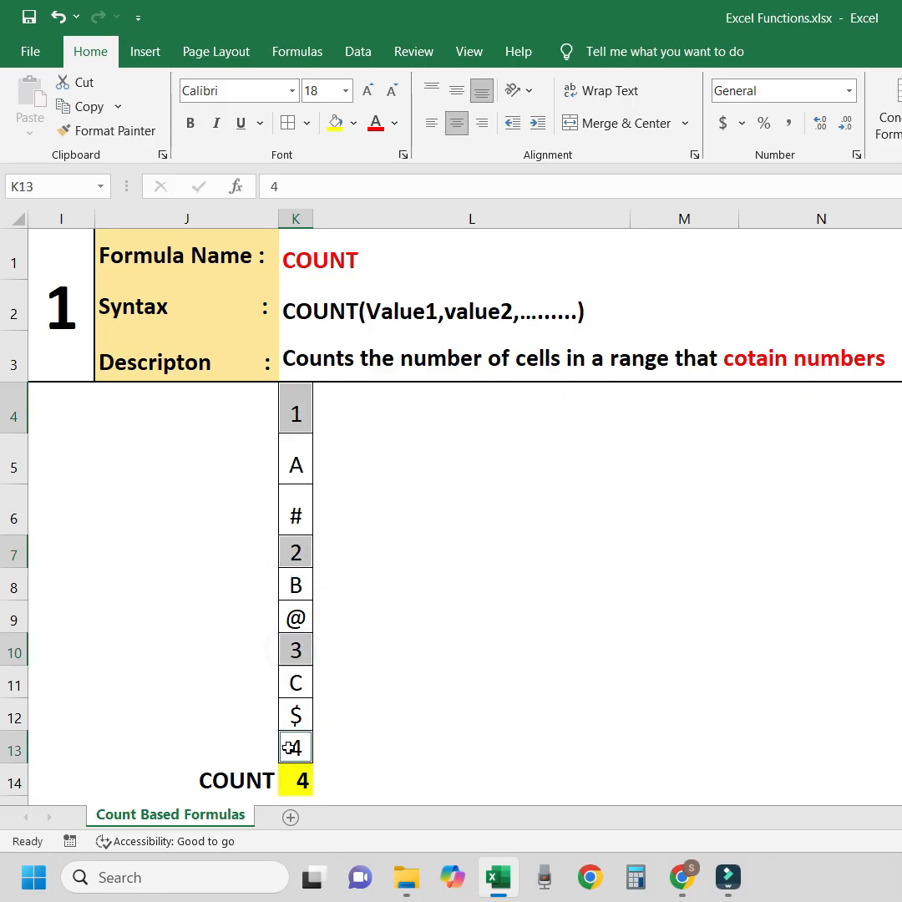
click(335, 123)
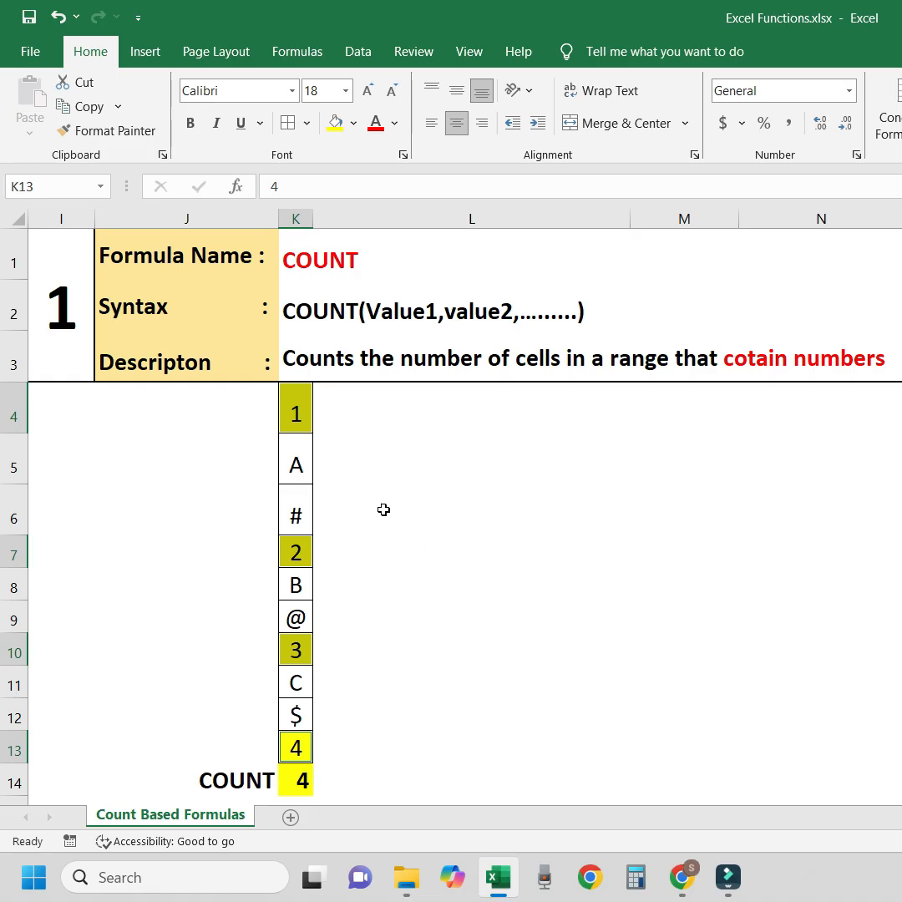
click(295, 468)
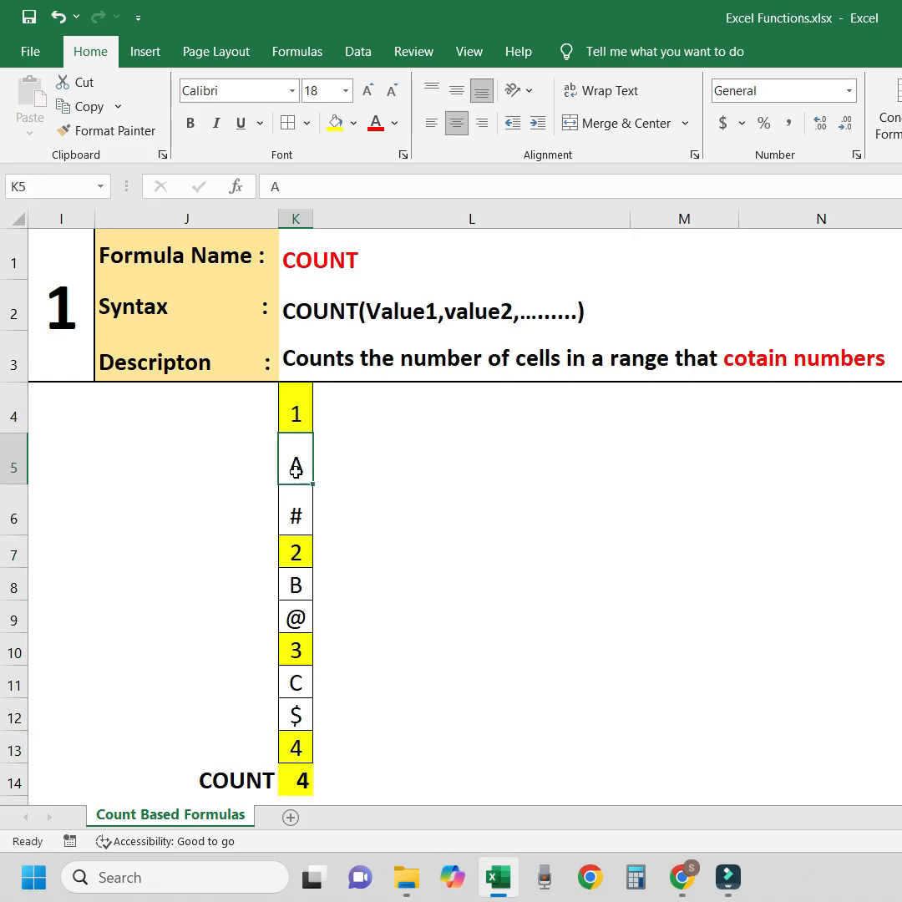
click(295, 516)
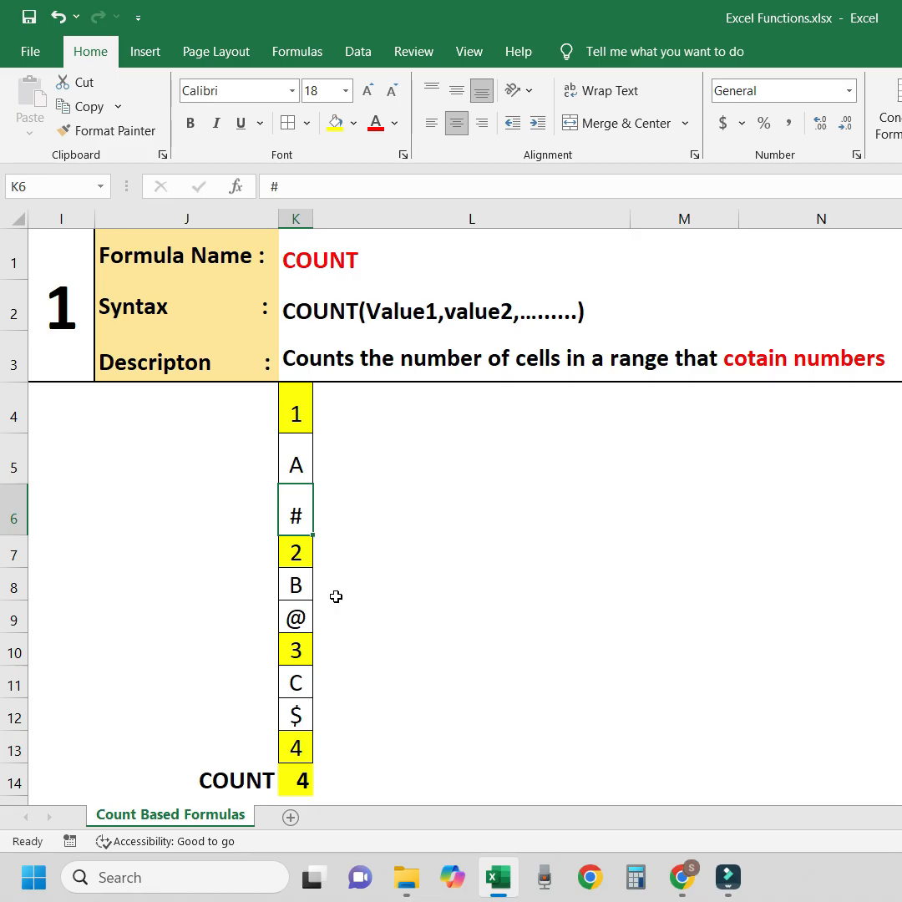
- In the COUNTA section, enter =COUNTA(U4:U13) in cell U14 to count the non-empty cells
scroll(451, 501, right, 10)
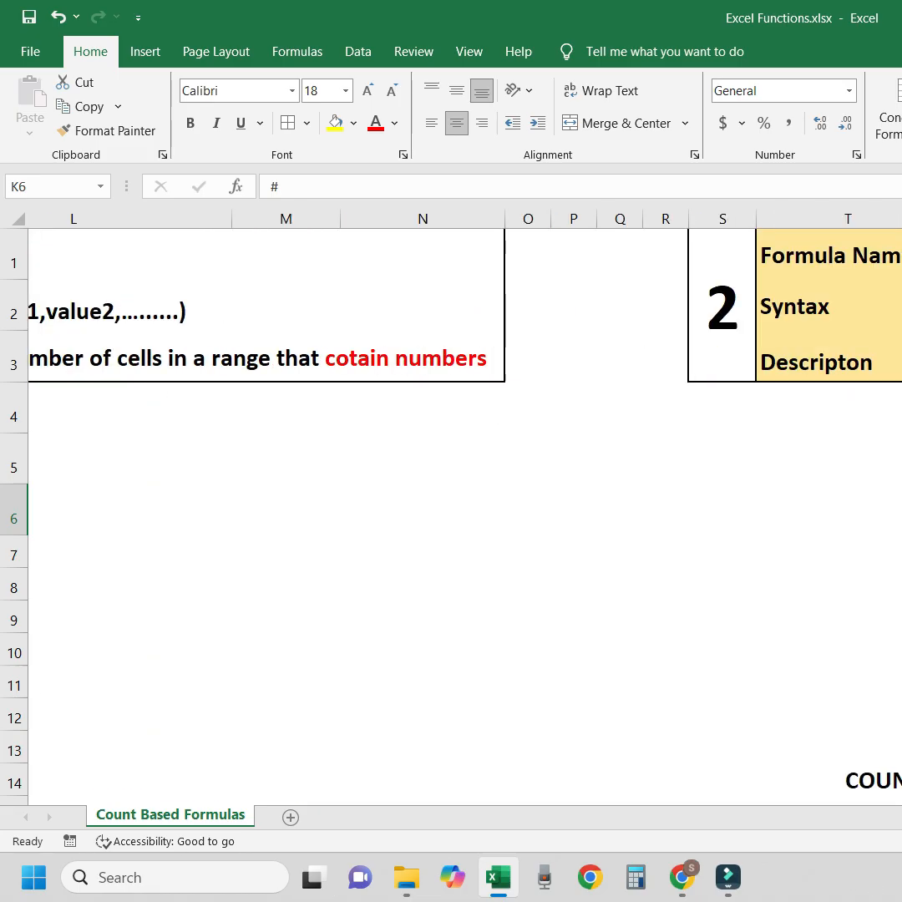
scroll(710, 732, right, 1)
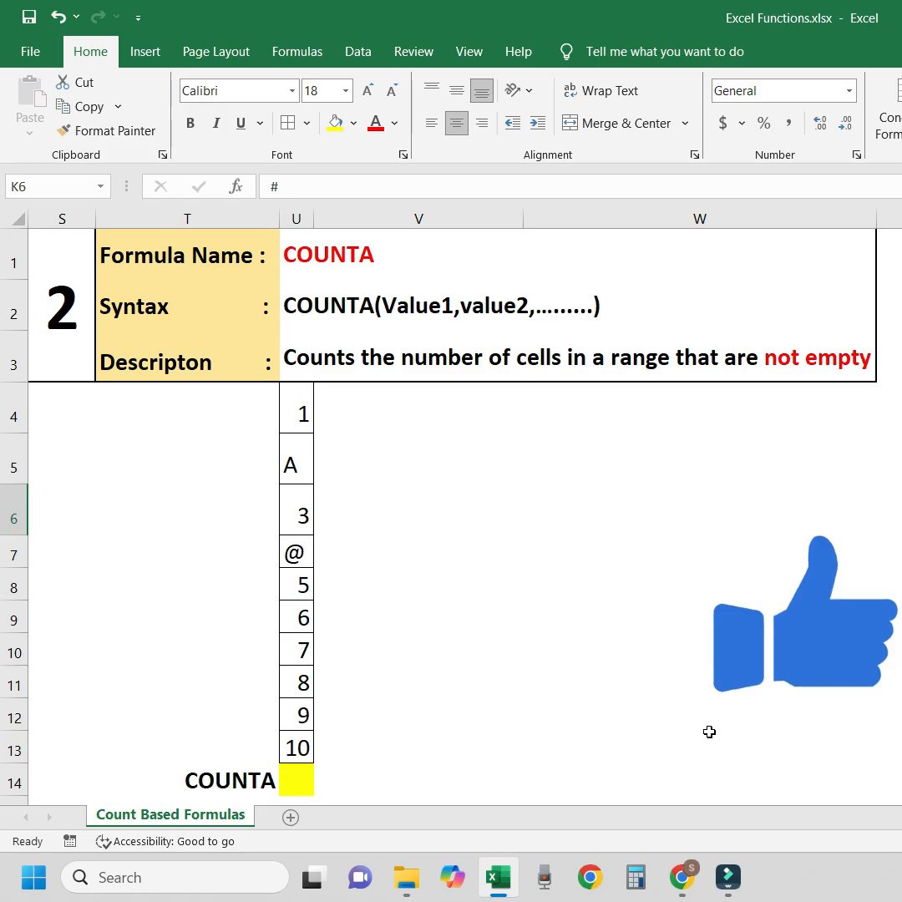
click(392, 306)
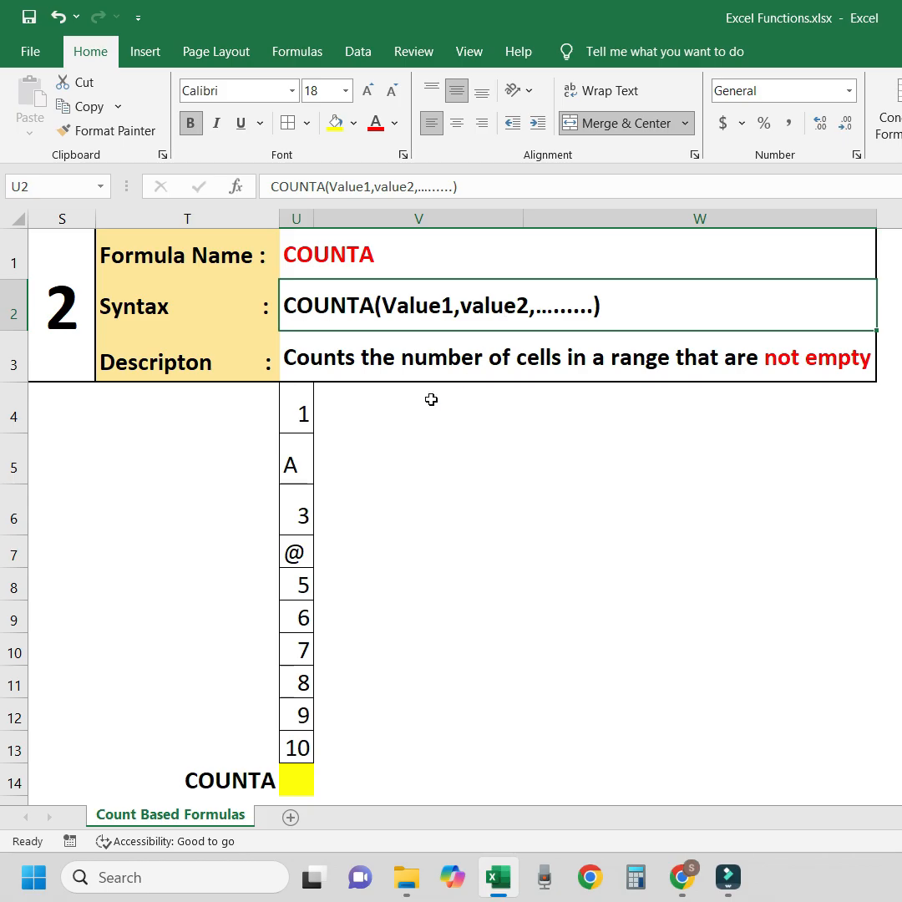
key(Down)
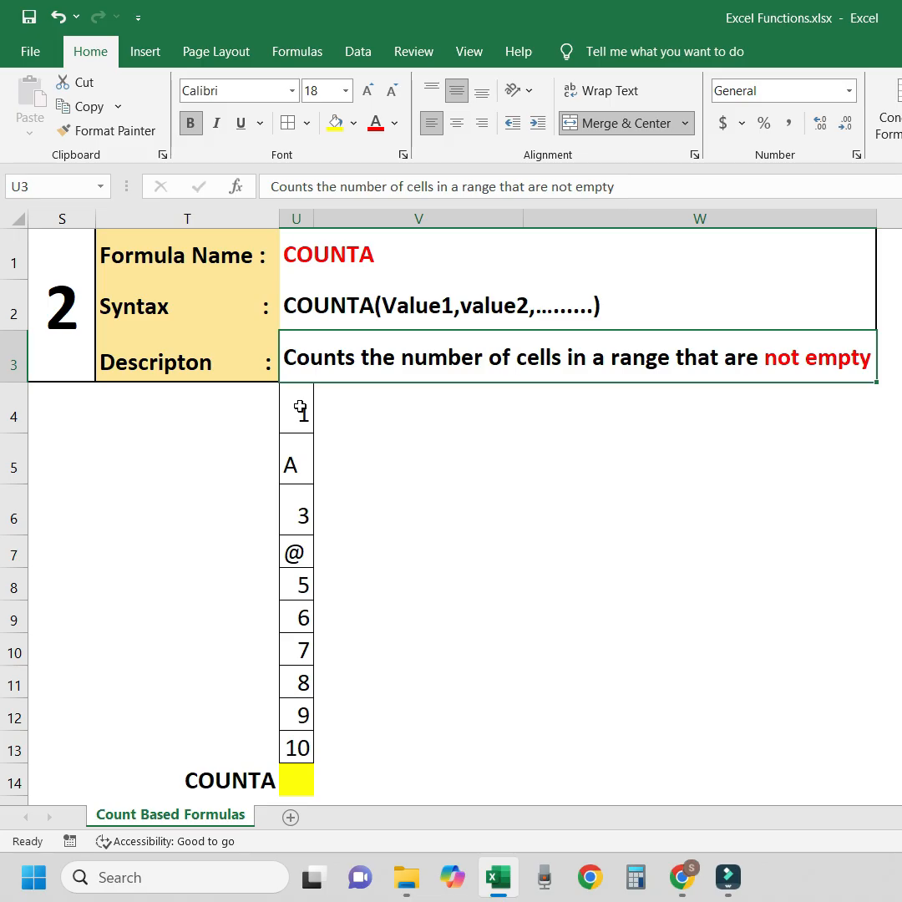
click(302, 788)
text(=cou)
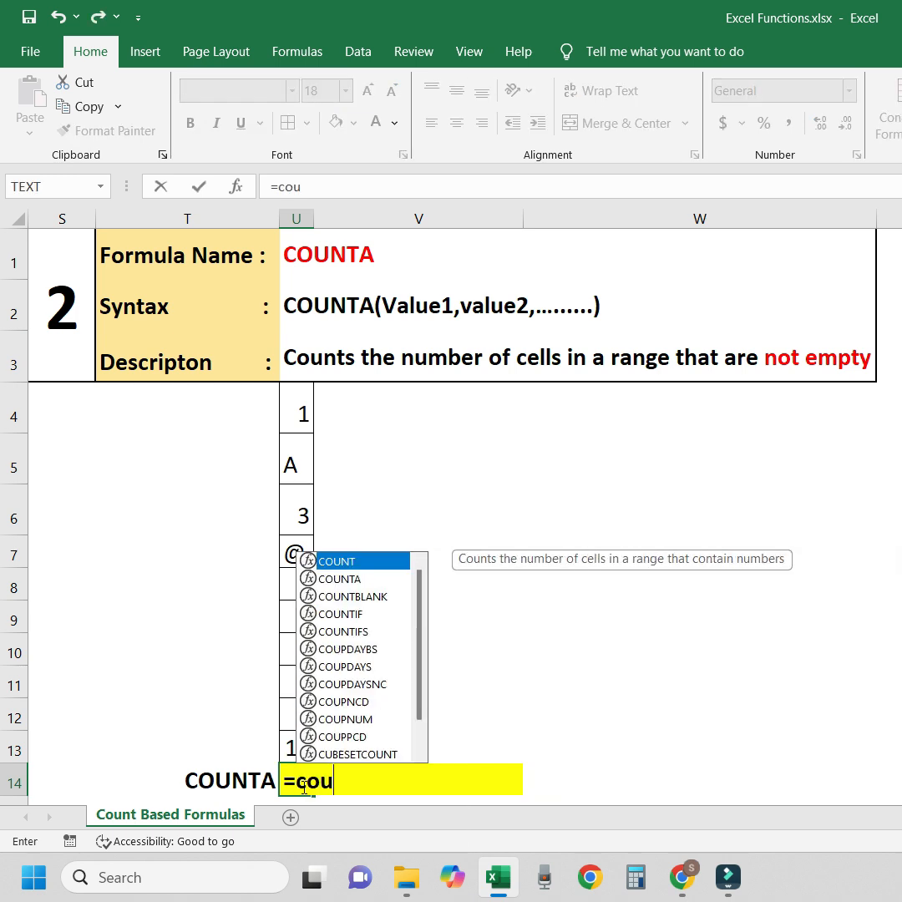
text(nt)
key(Down)
key(Tab)
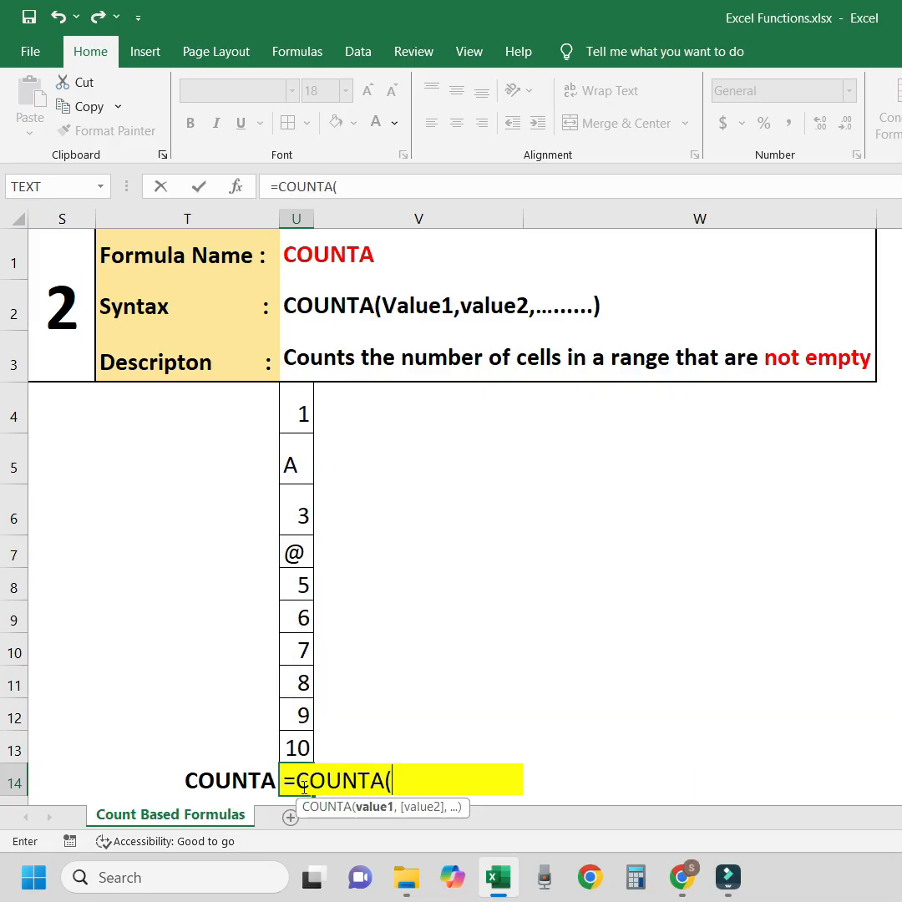
drag(298, 409, 298, 747)
text())
key(Return)
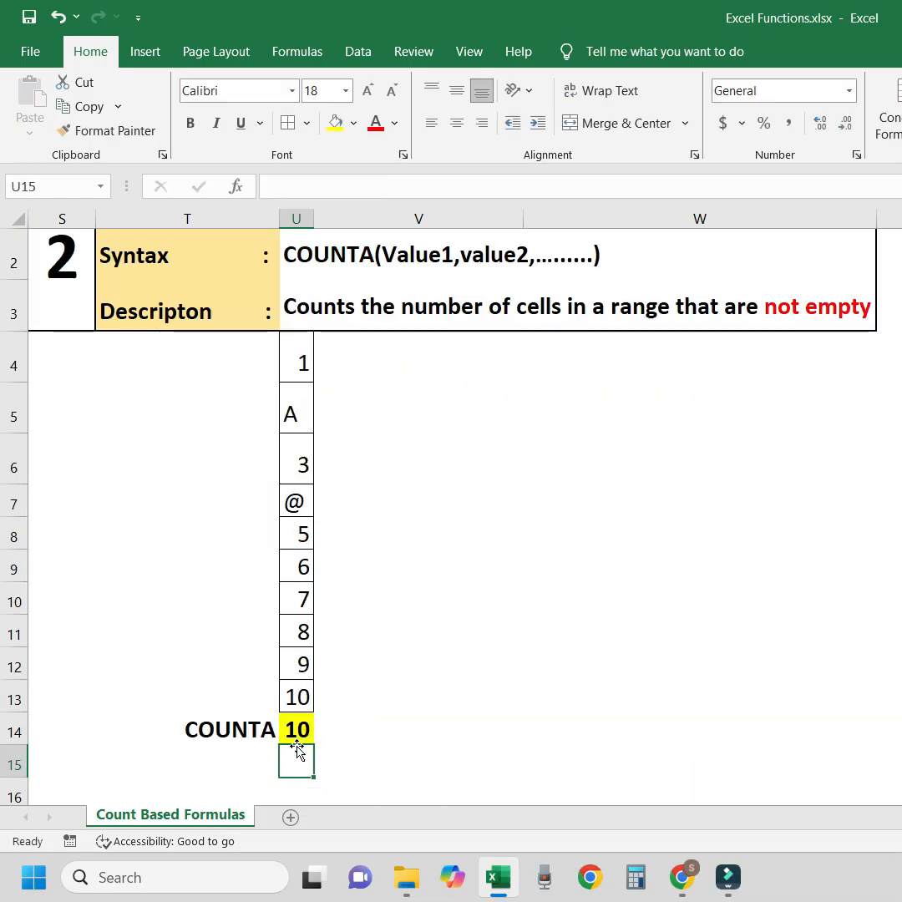
- Examine the COUNTA result in U14 against the numbers, letter and symbol in U4:U13
scroll(298, 750, up, 1)
click(298, 780)
drag(298, 409, 298, 748)
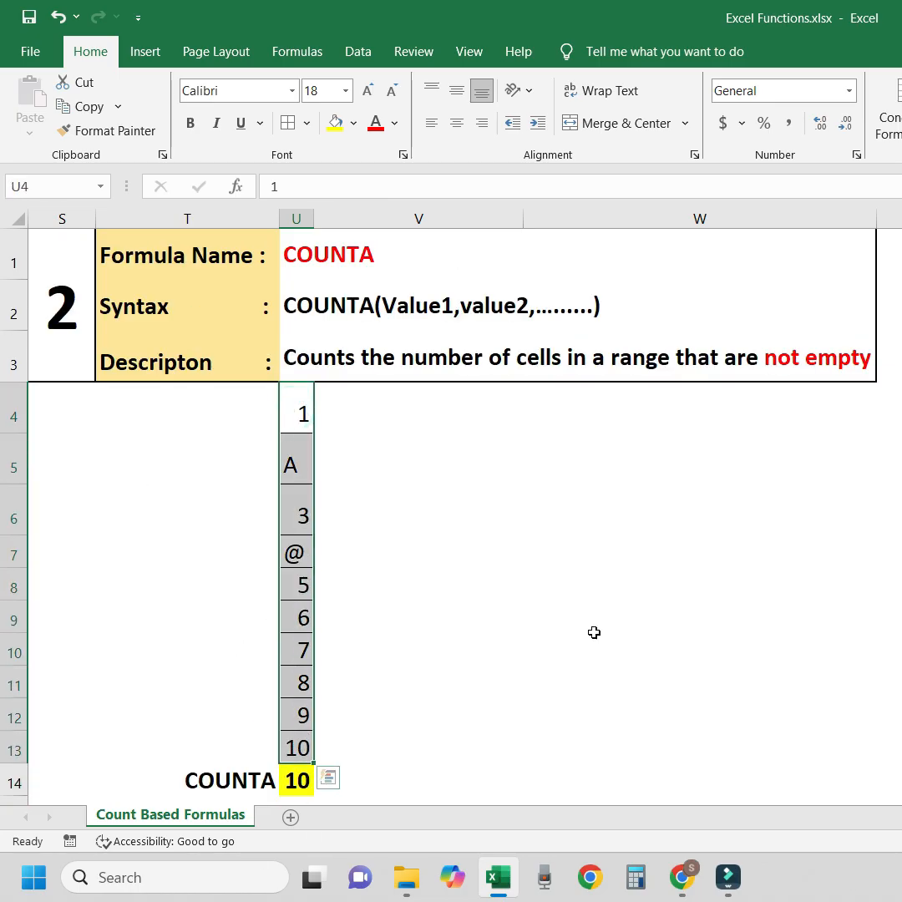
click(294, 408)
click(295, 467)
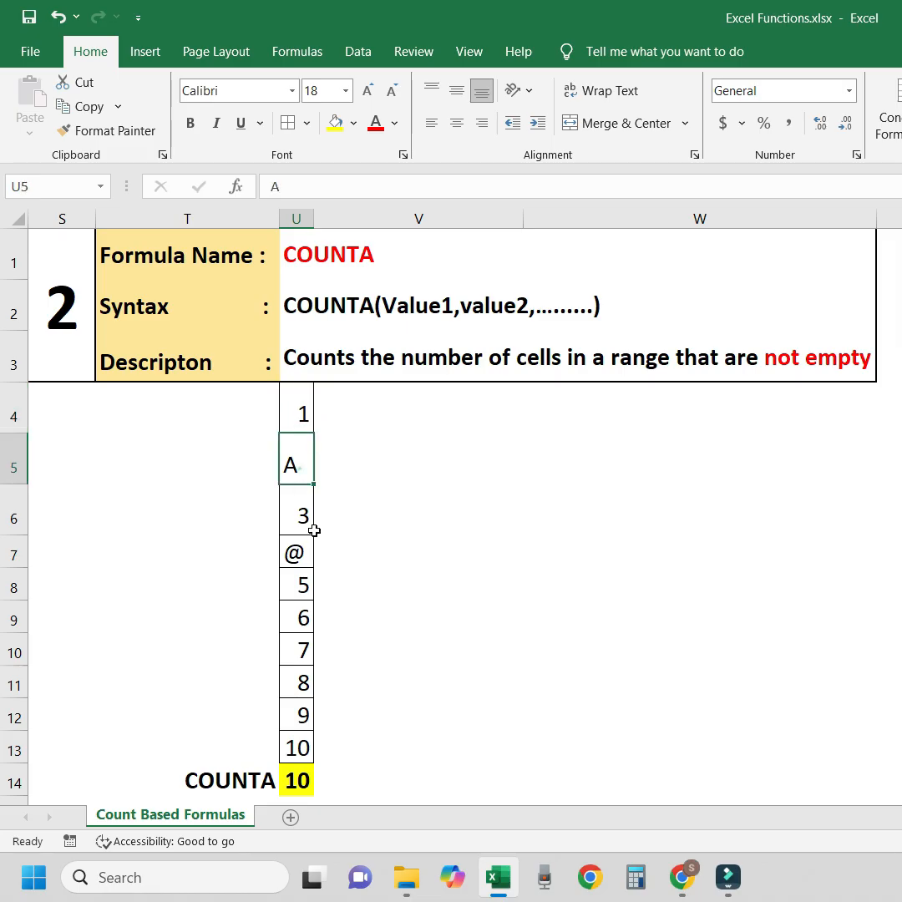
click(294, 554)
drag(297, 455, 312, 735)
drag(297, 410, 303, 722)
click(285, 559)
click(286, 509)
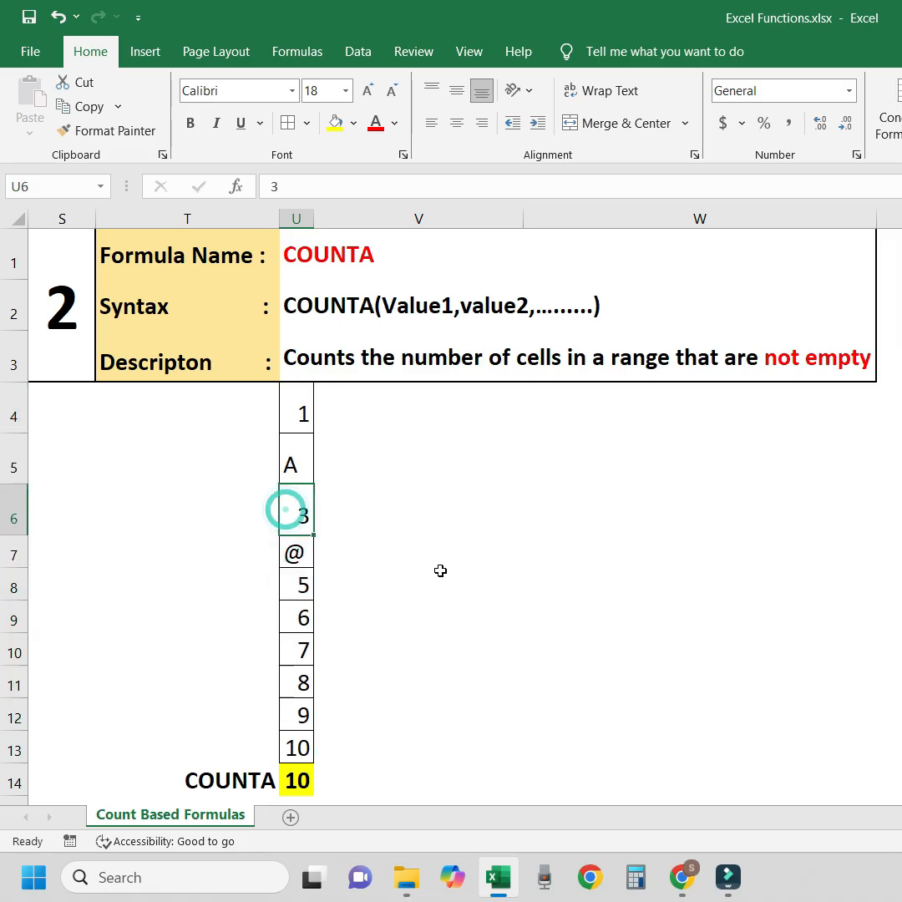
- Clear the letter A from cell U5 and check the COUNTA range U4:U13 again
click(293, 466)
key(Delete)
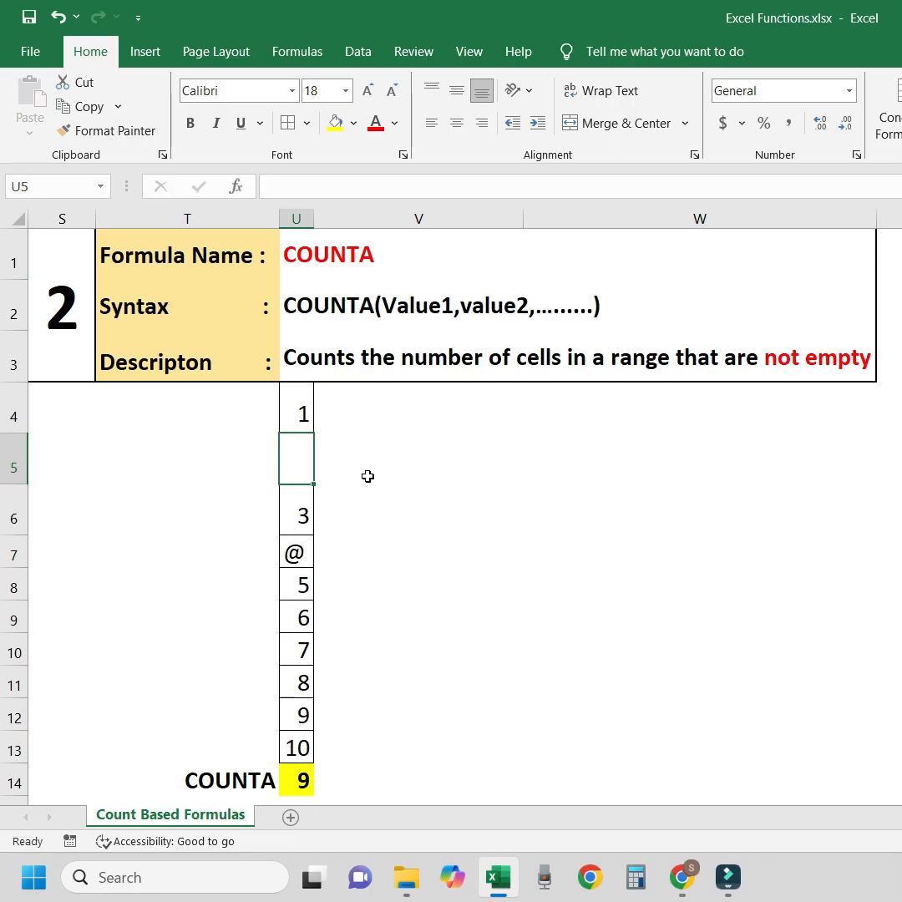
drag(303, 412, 291, 734)
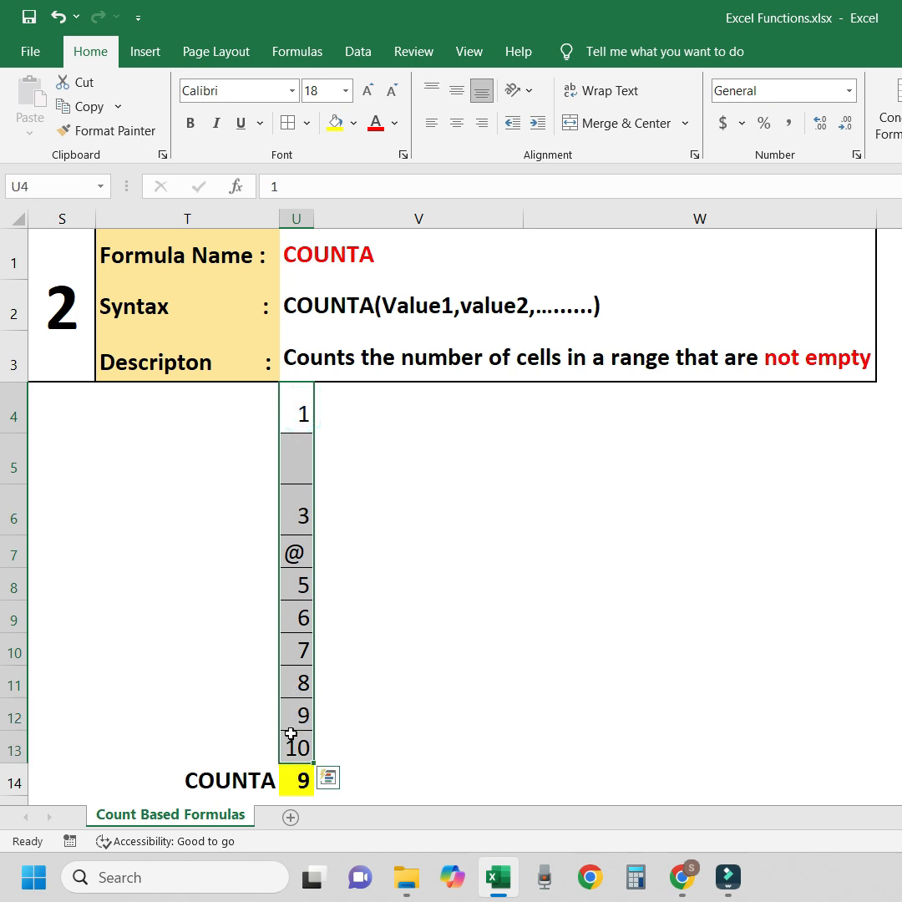
click(440, 485)
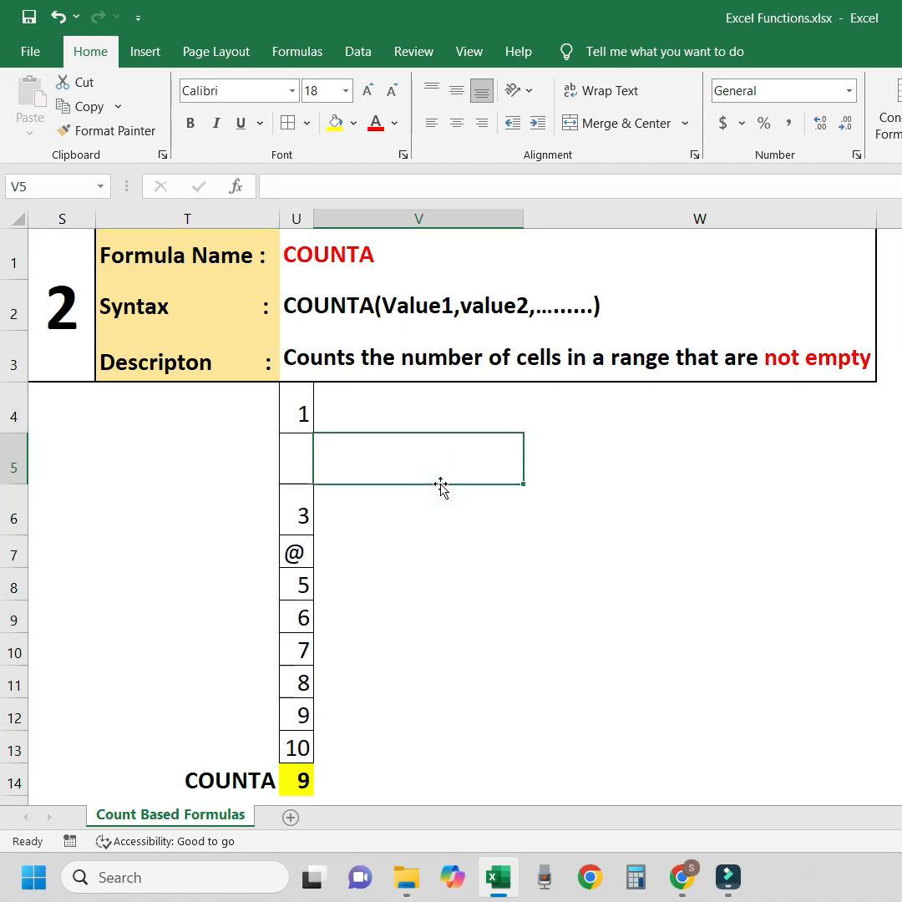
click(747, 707)
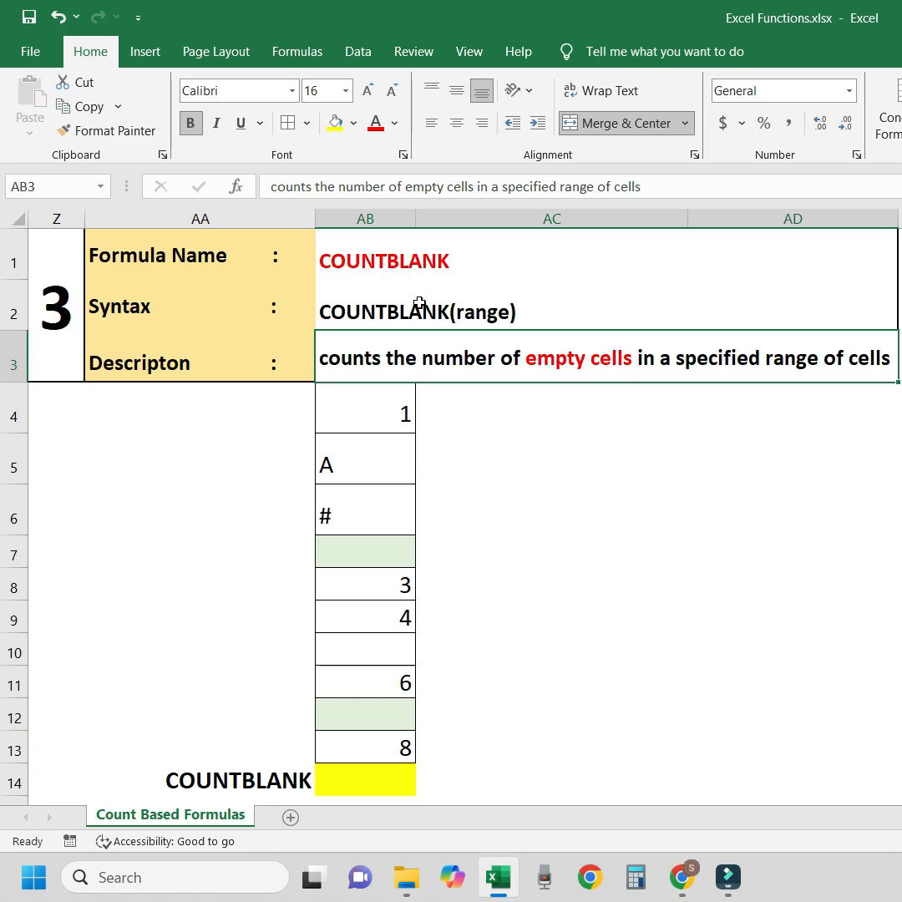
- Examine the COUNTBLANK sample data in AB4:AB13, including the empty cells AB7 and AB12
drag(364, 417, 372, 745)
click(495, 488)
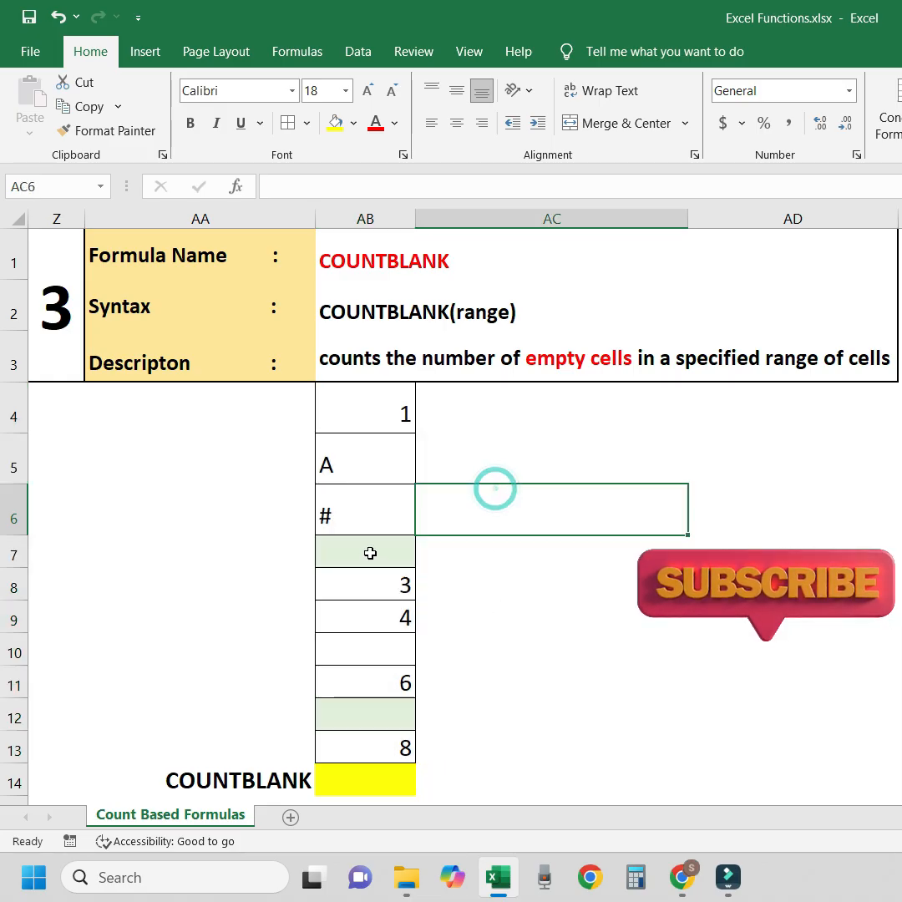
click(370, 552)
click(369, 712)
click(373, 541)
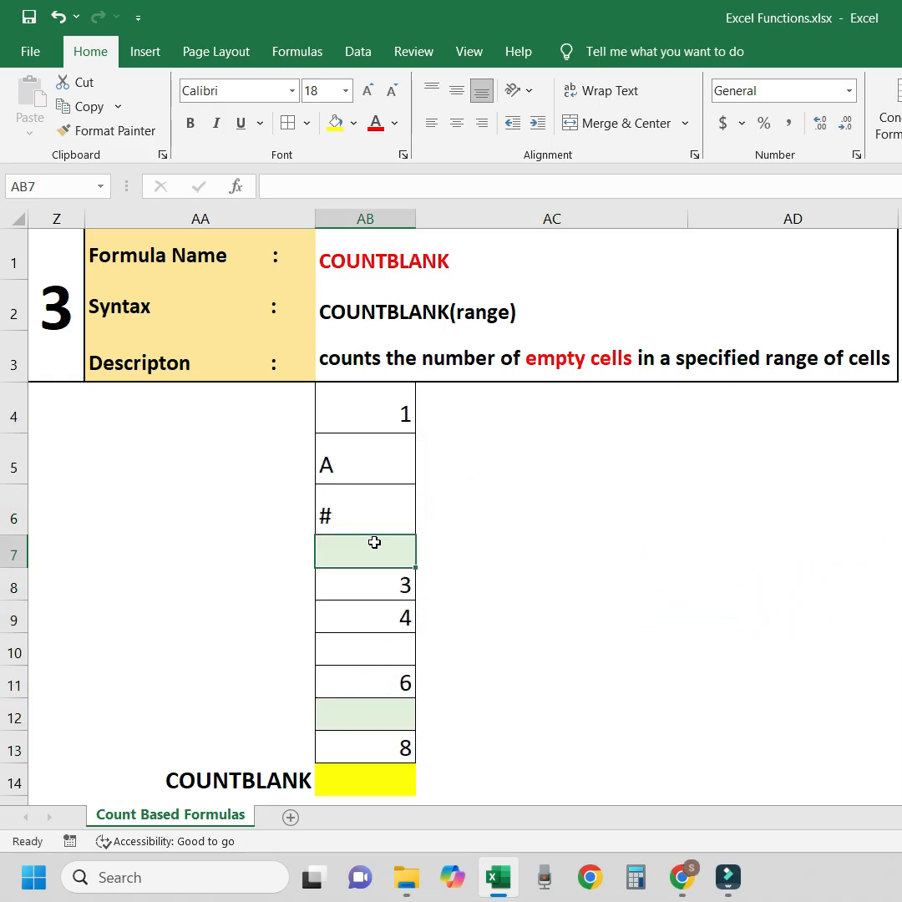
- In the COUNTBLANK section, enter =COUNTBLANK(AB4:AB13) in cell AB14 to count the empty cells
click(387, 781)
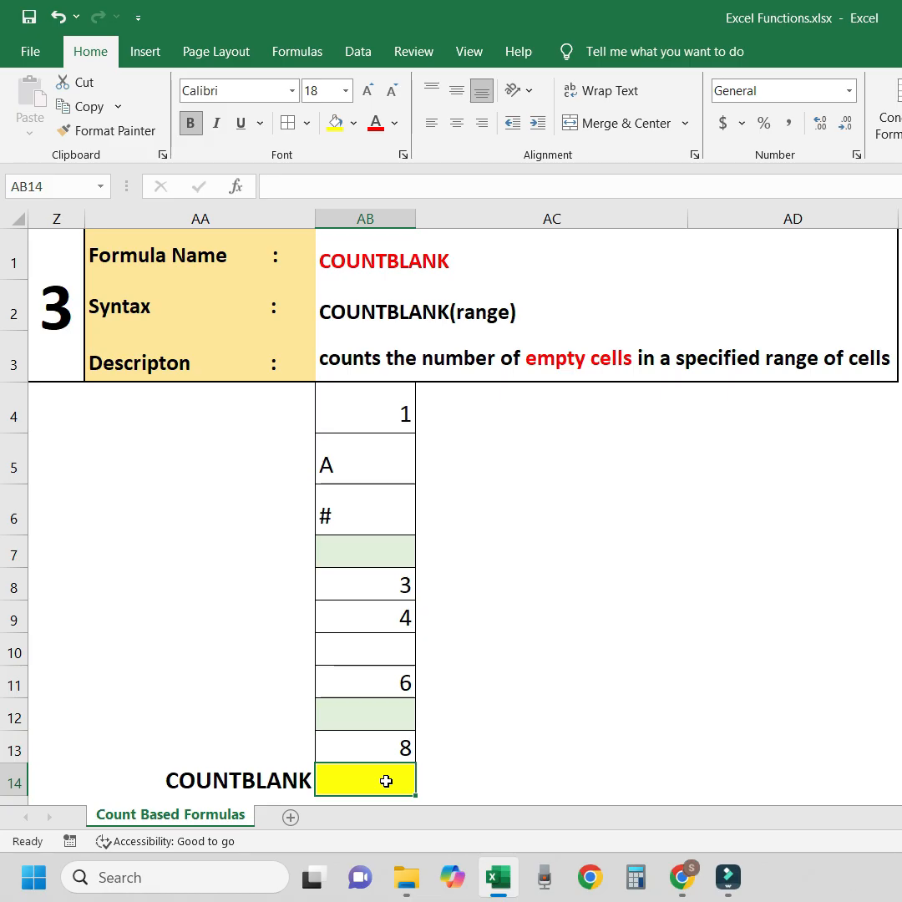
text(=count)
key(Down)
key(Down)
key(Down)
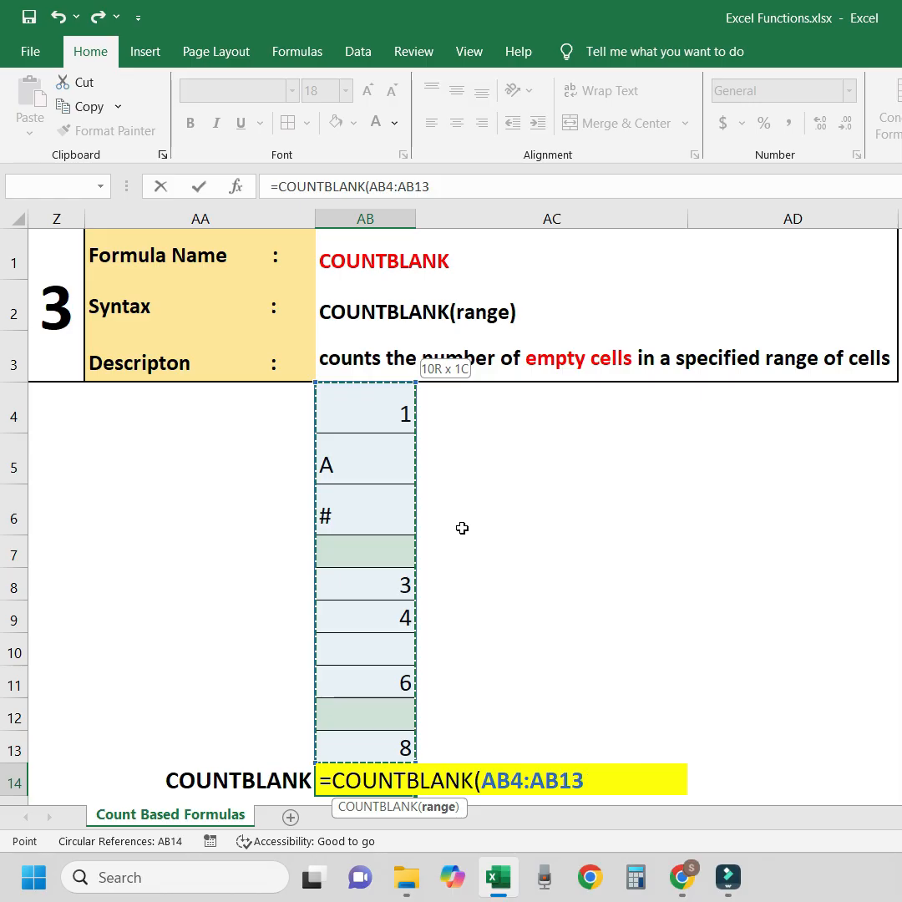
key(shift+F10)
key(Escape)
text())
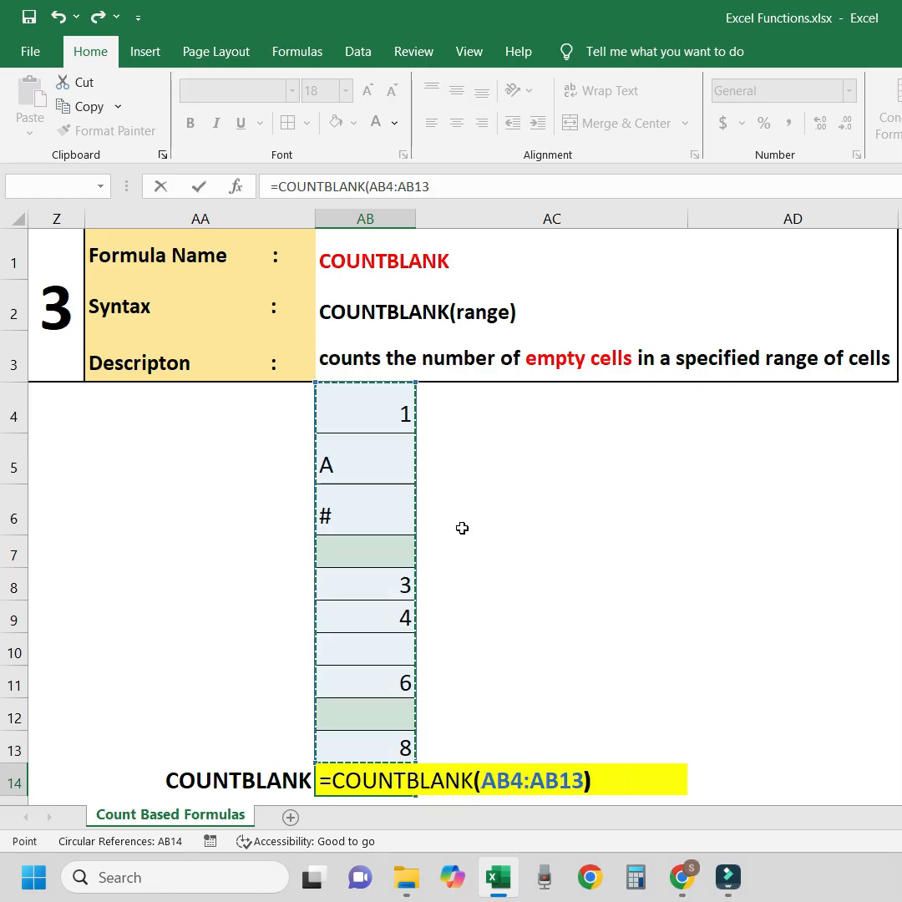
key(Tab)
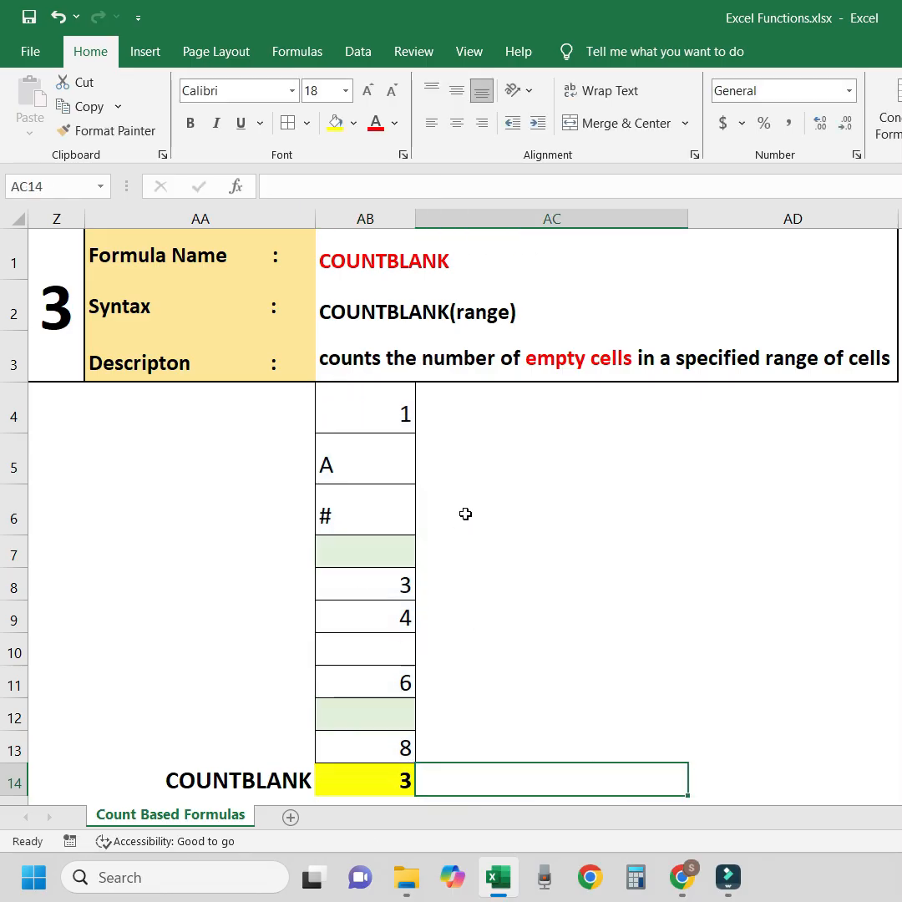
- Check the COUNTBLANK result against the empty cells AB7, AB10 and AB12
click(367, 650)
ctrl+click(379, 549)
ctrl+click(383, 647)
ctrl+click(387, 724)
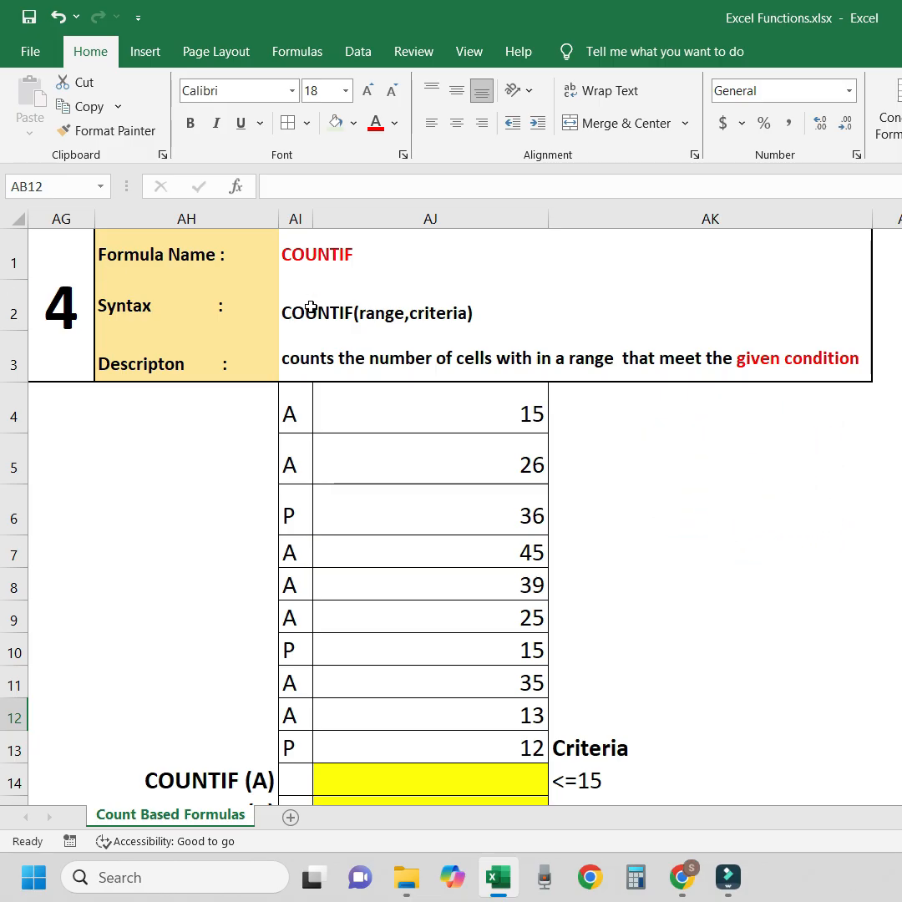
- Examine the COUNTIF syntax and description, and the A and P entries in AI4:AI13
click(425, 318)
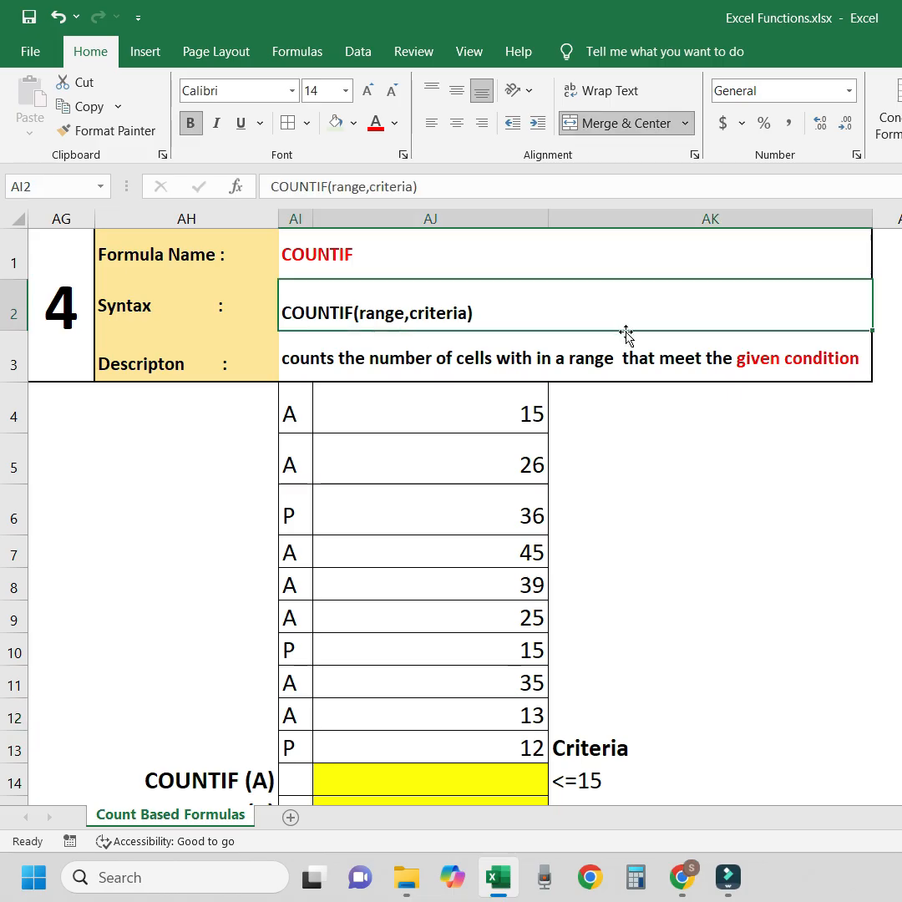
click(299, 362)
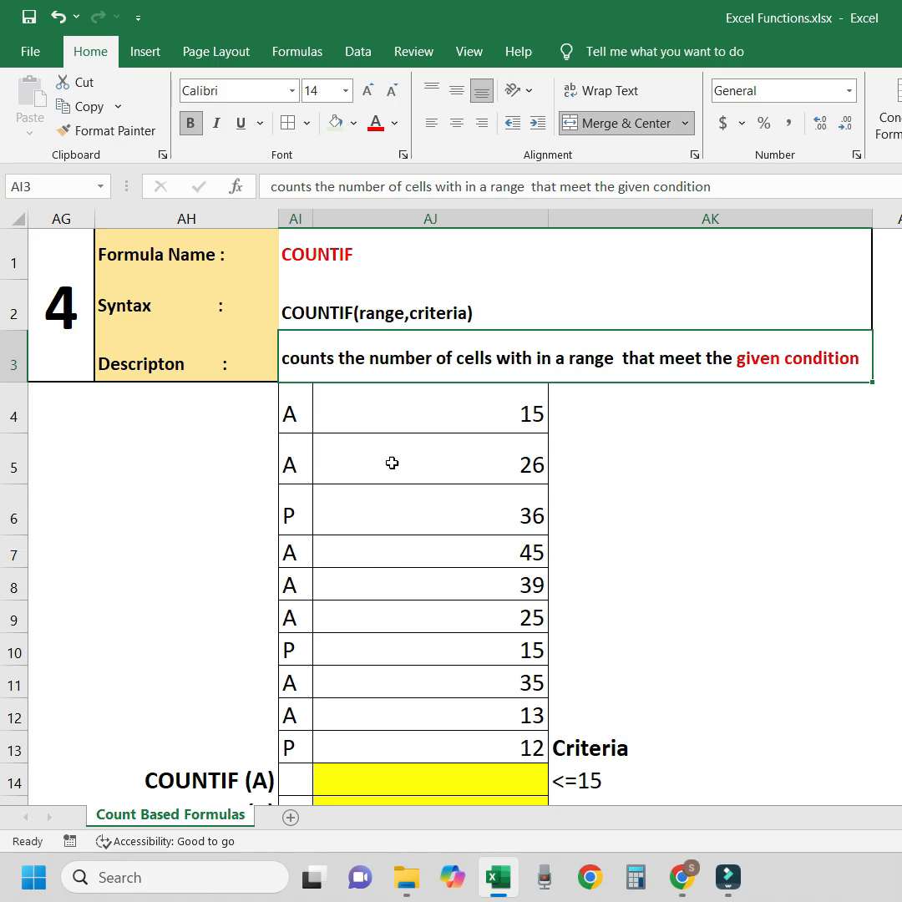
ctrl+scroll(352, 503, down, 1)
click(411, 406)
drag(303, 384, 302, 472)
click(312, 555)
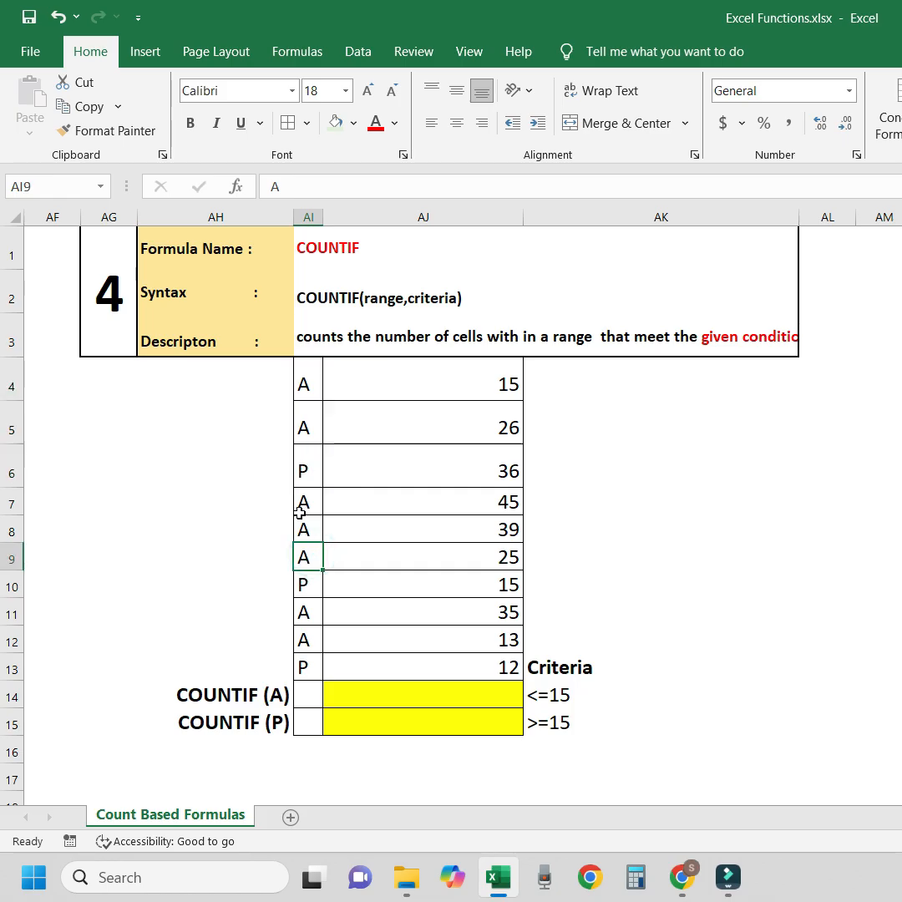
click(303, 471)
click(293, 657)
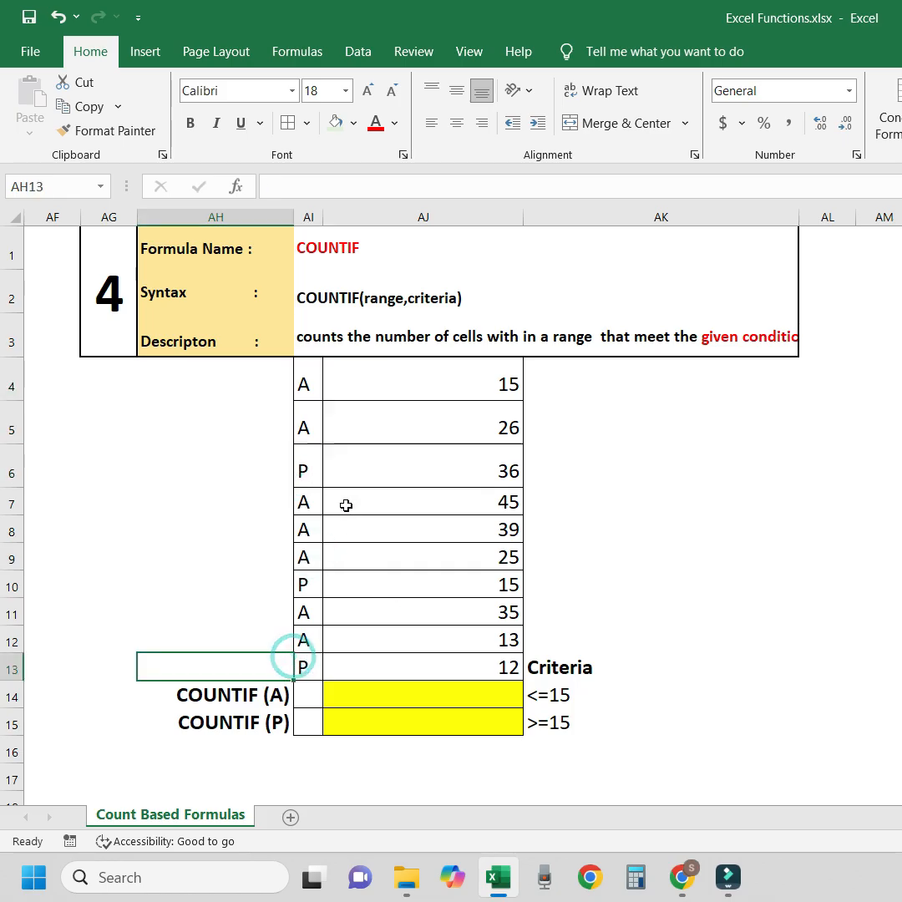
- In the COUNTIF section, enter =COUNTIF(AI4:AI13,"A") in cell AI14 to count the A entries
click(310, 694)
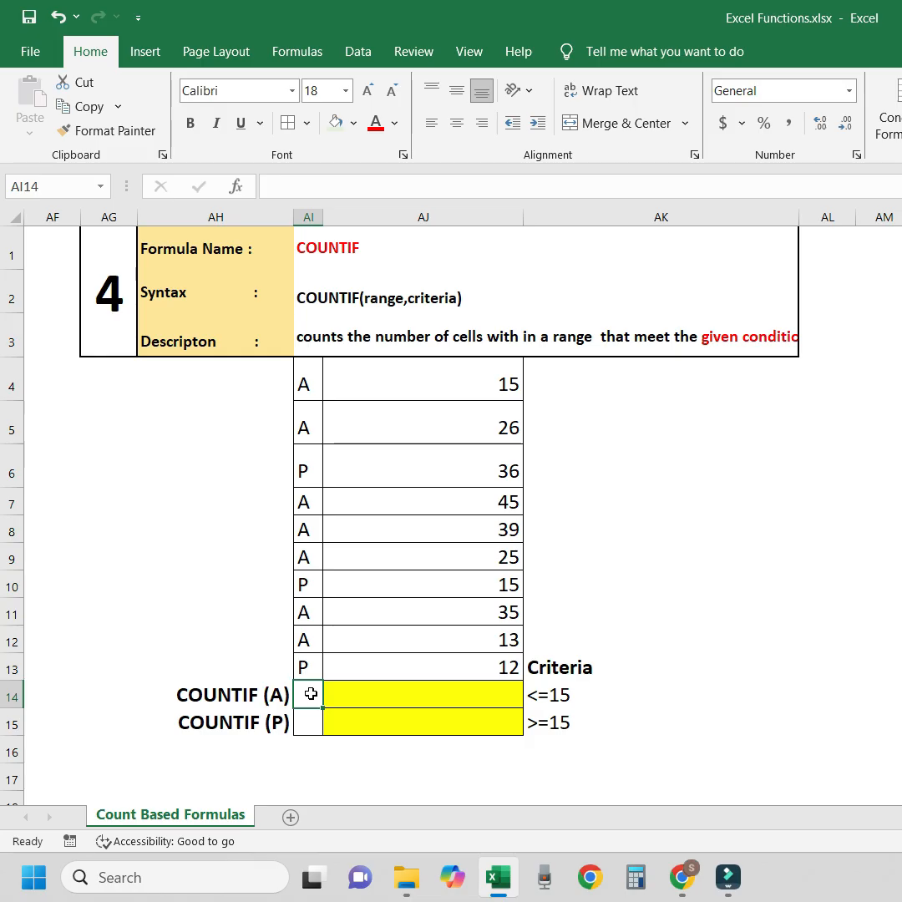
text(=count)
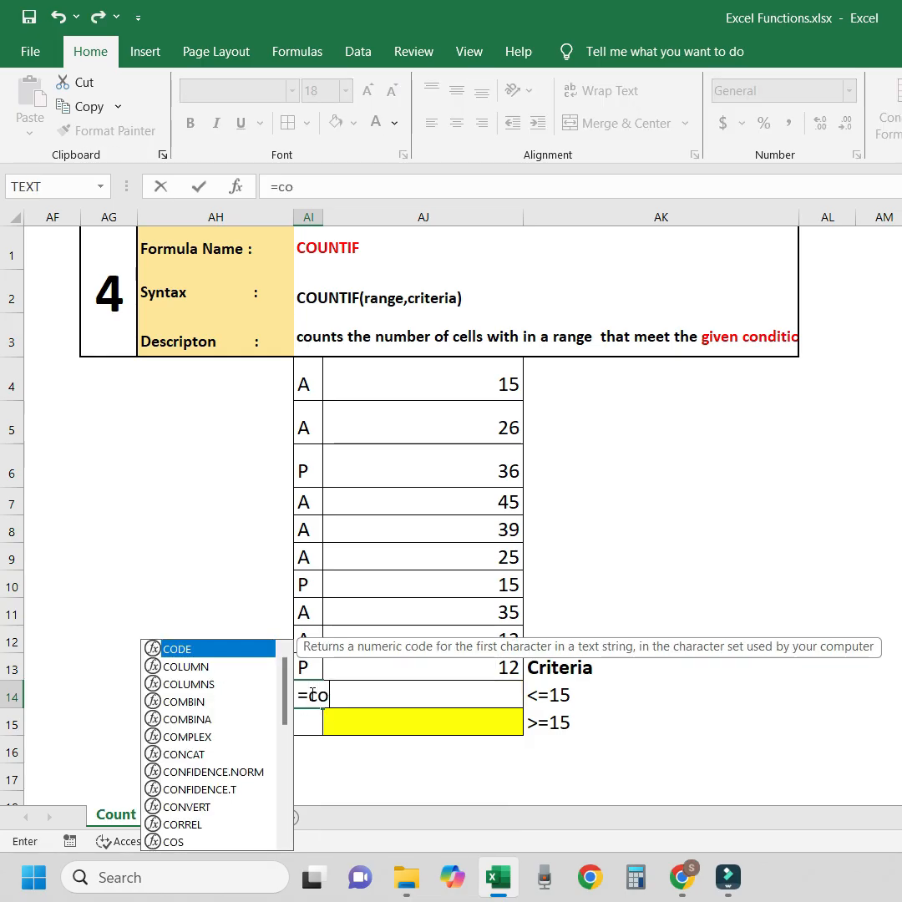
key(Down)
key(Down)
key(Down)
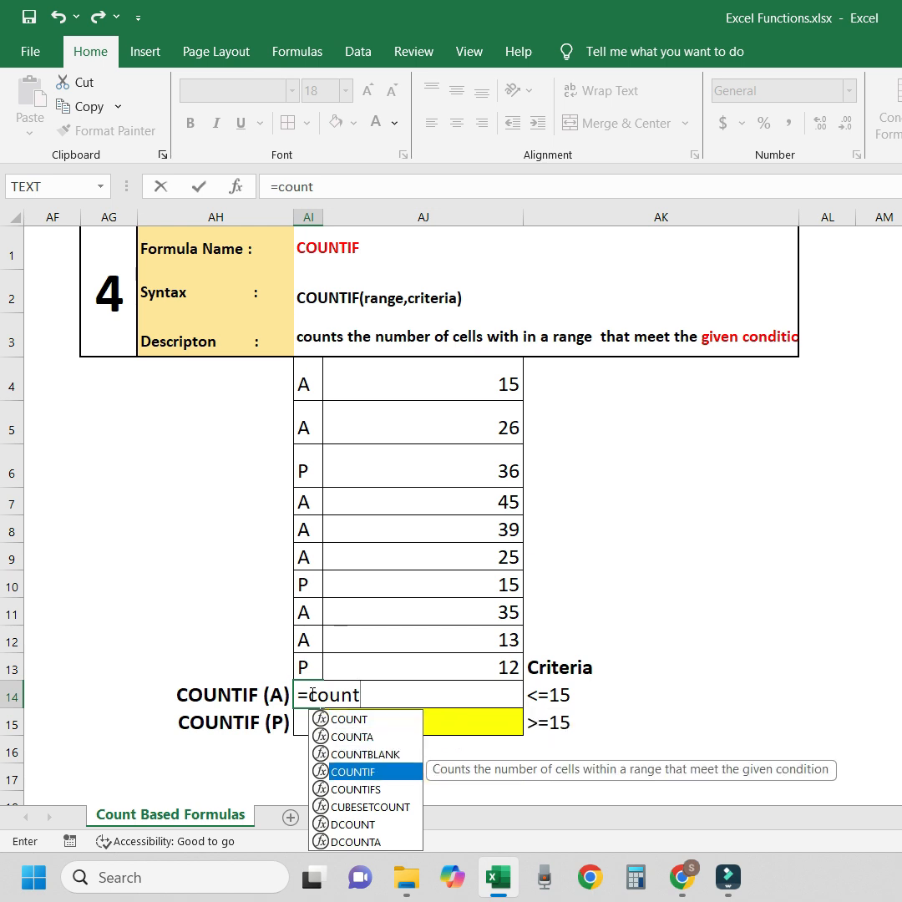
key(Tab)
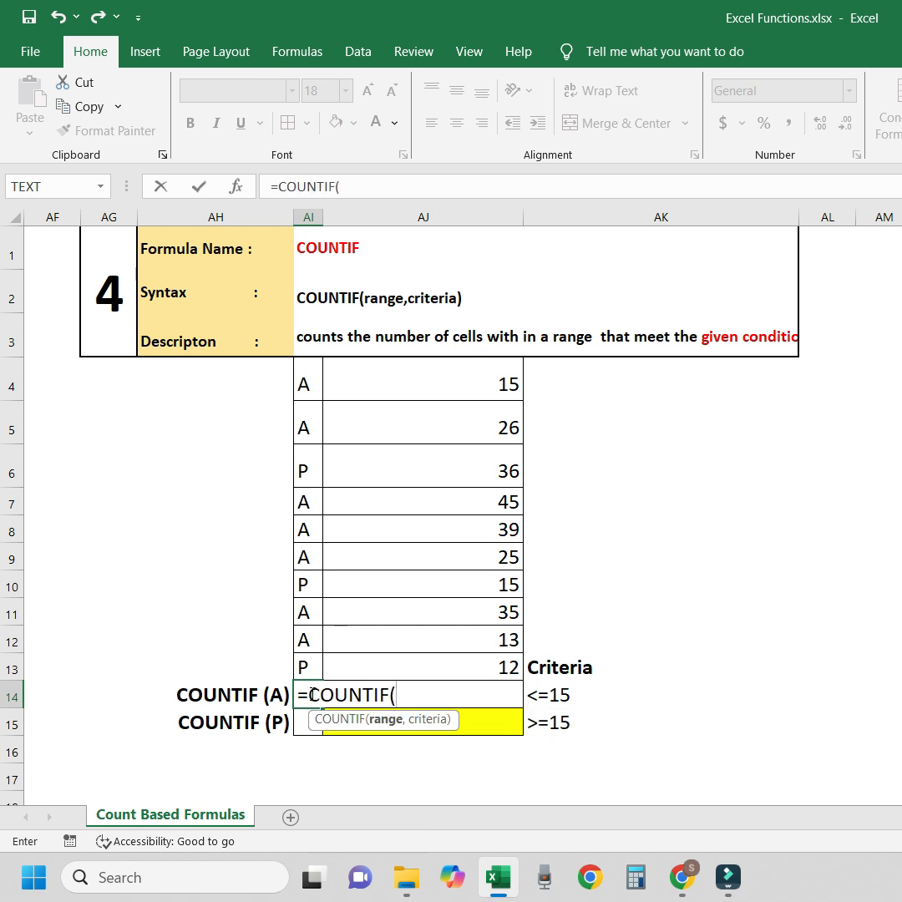
key(Up)
key(shift+Up)
key(shift+Up)
key(shift+Up)
key(shift+Up)
key(shift+Up)
key(shift+Up)
key(shift+Up)
key(shift+Up)
key(shift+Up)
text(,)
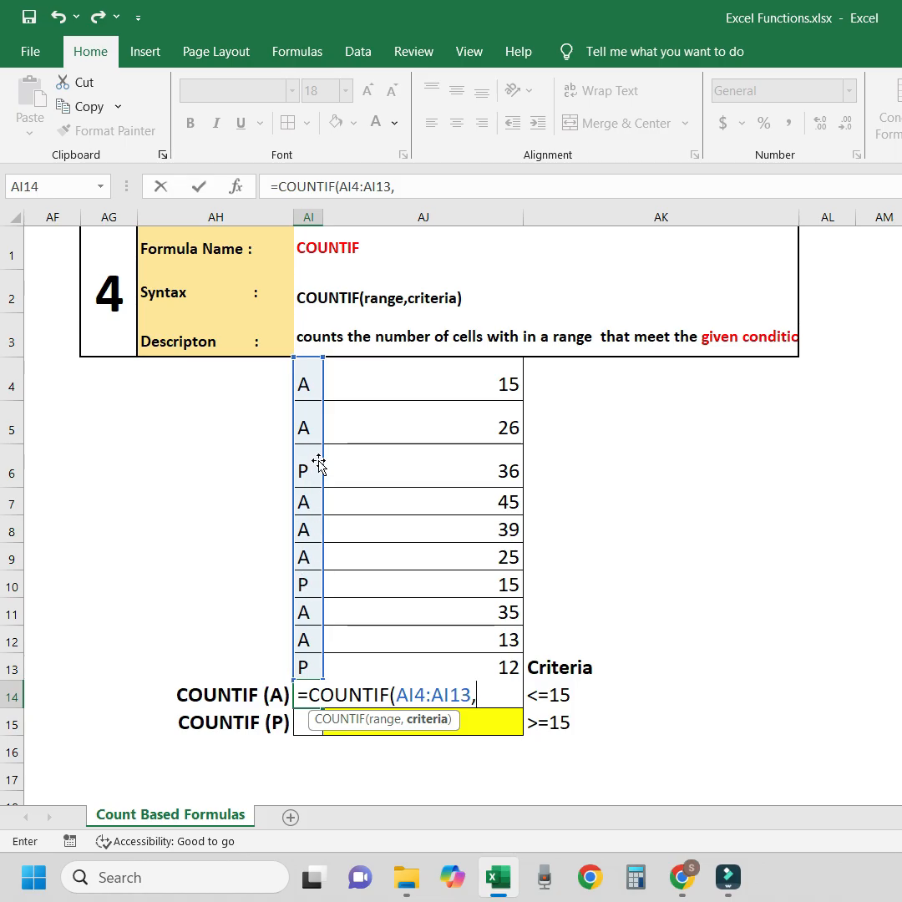
text(")
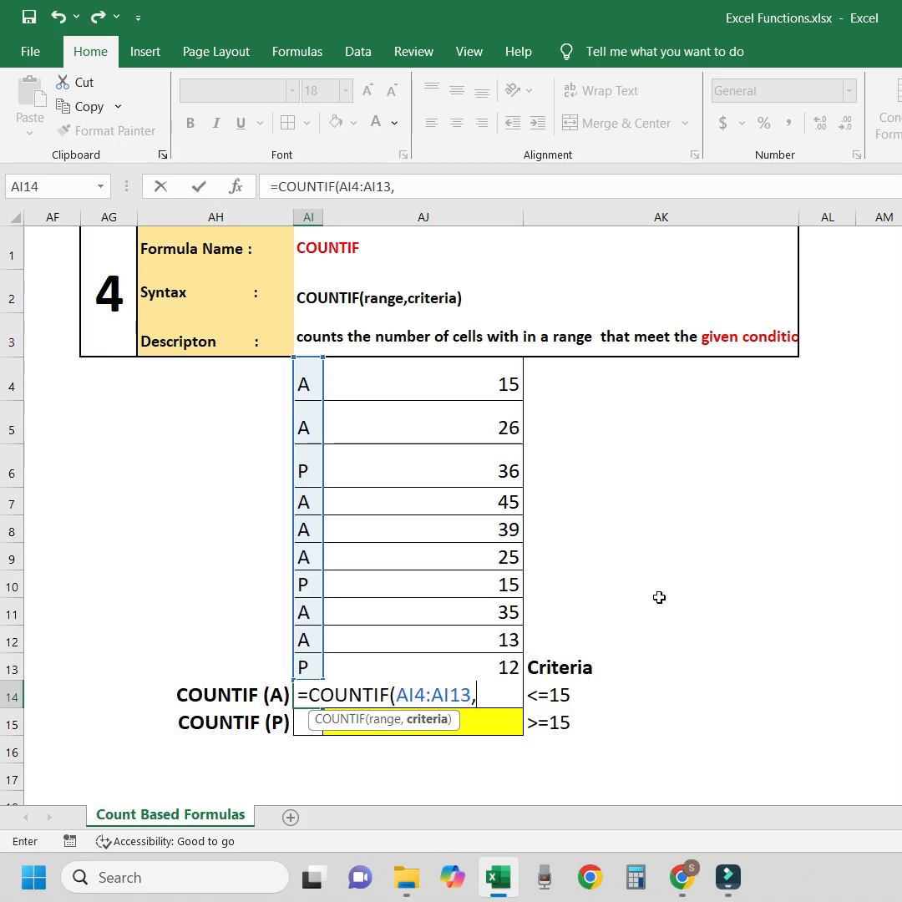
text(A"))
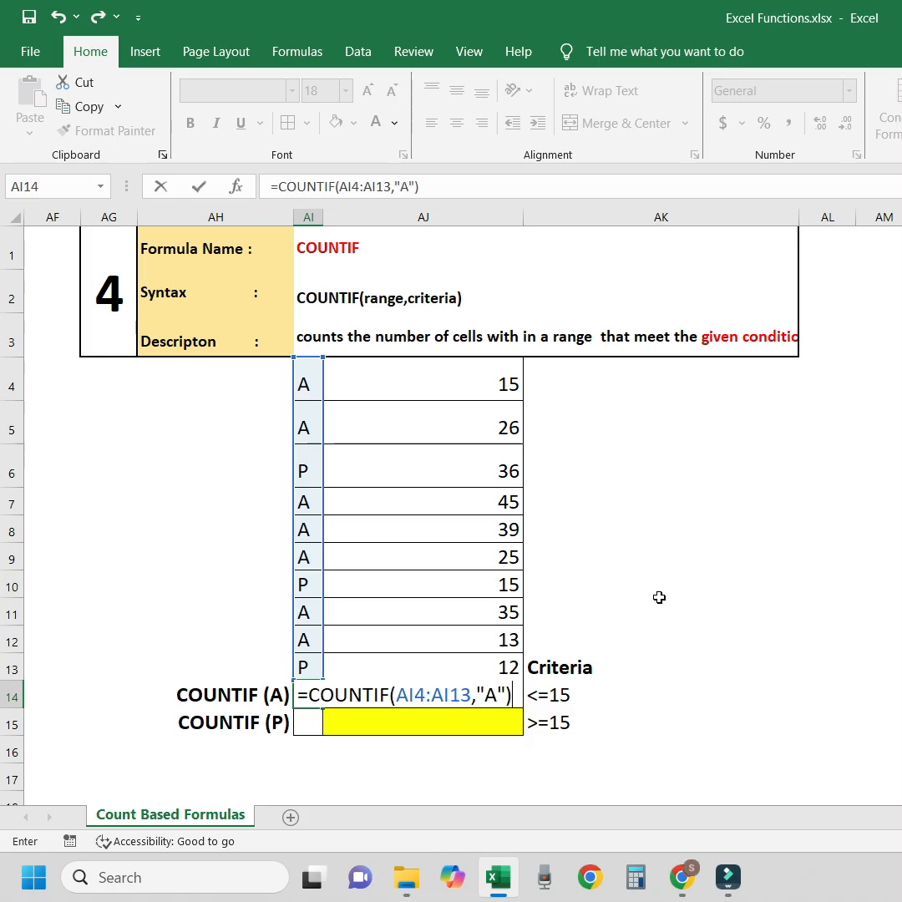
key(Return)
- Compare the COUNTIF (A) result in AI14 with the entries in AI4:AI13
key(Up)
drag(301, 380, 297, 660)
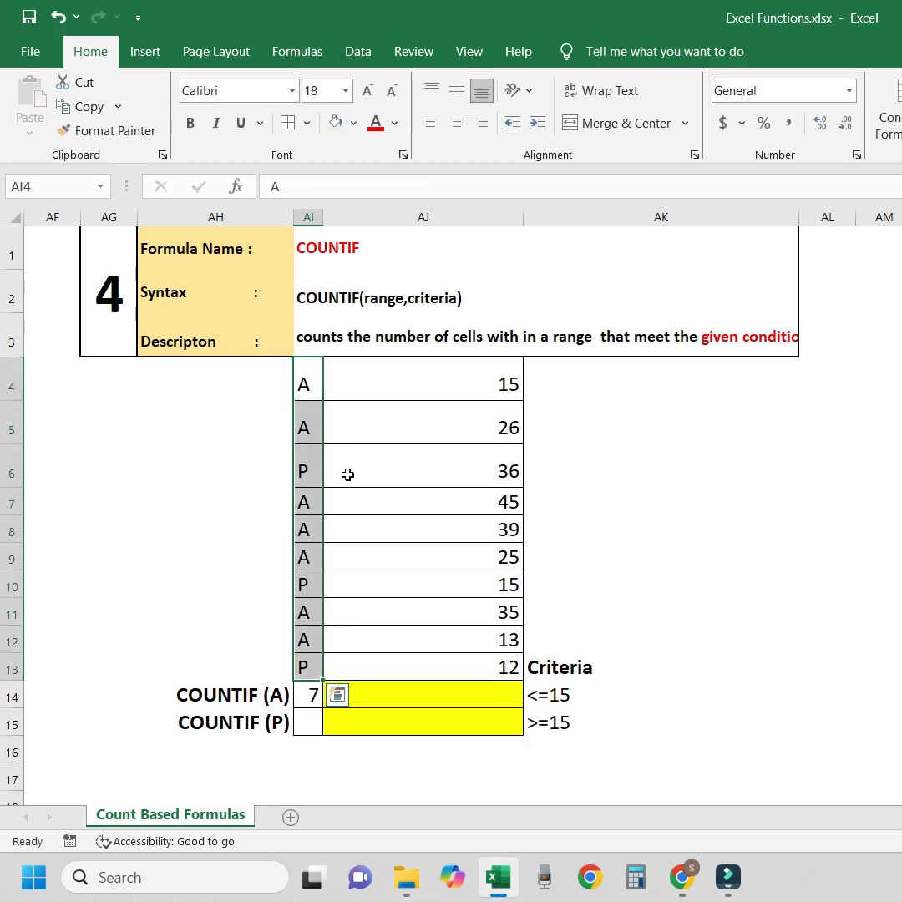
click(312, 691)
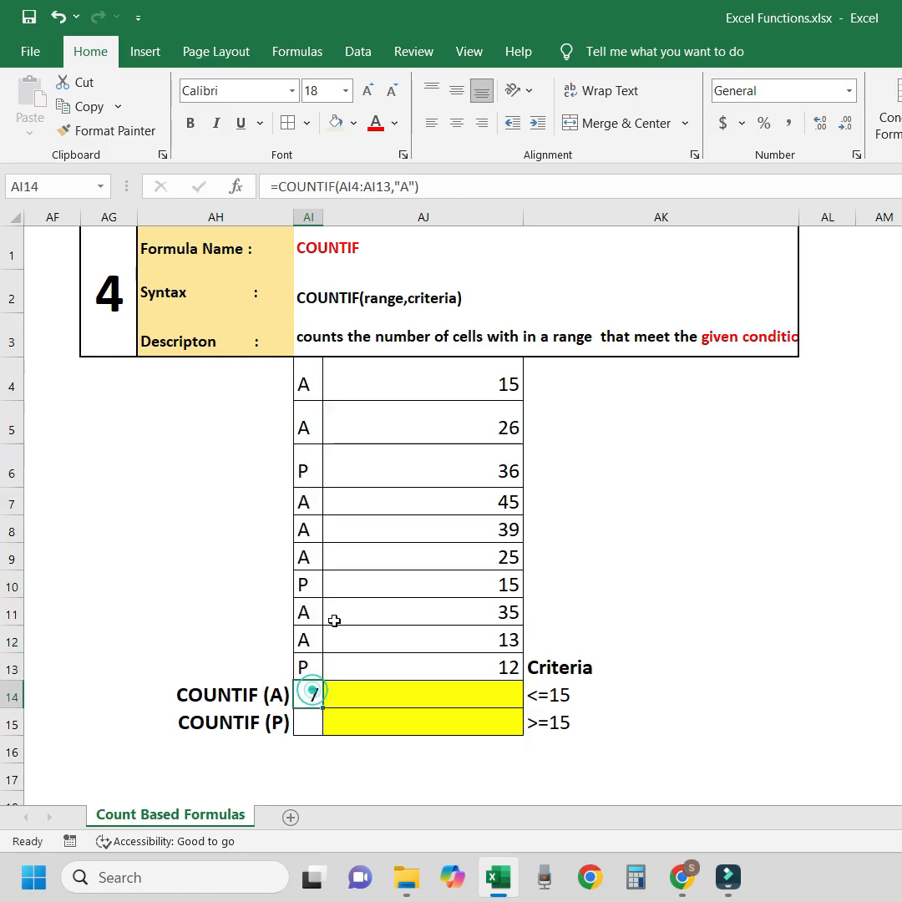
- Enter =COUNTIF(AI4:AI13,"P") in cell AI15 to count the P entries
click(307, 724)
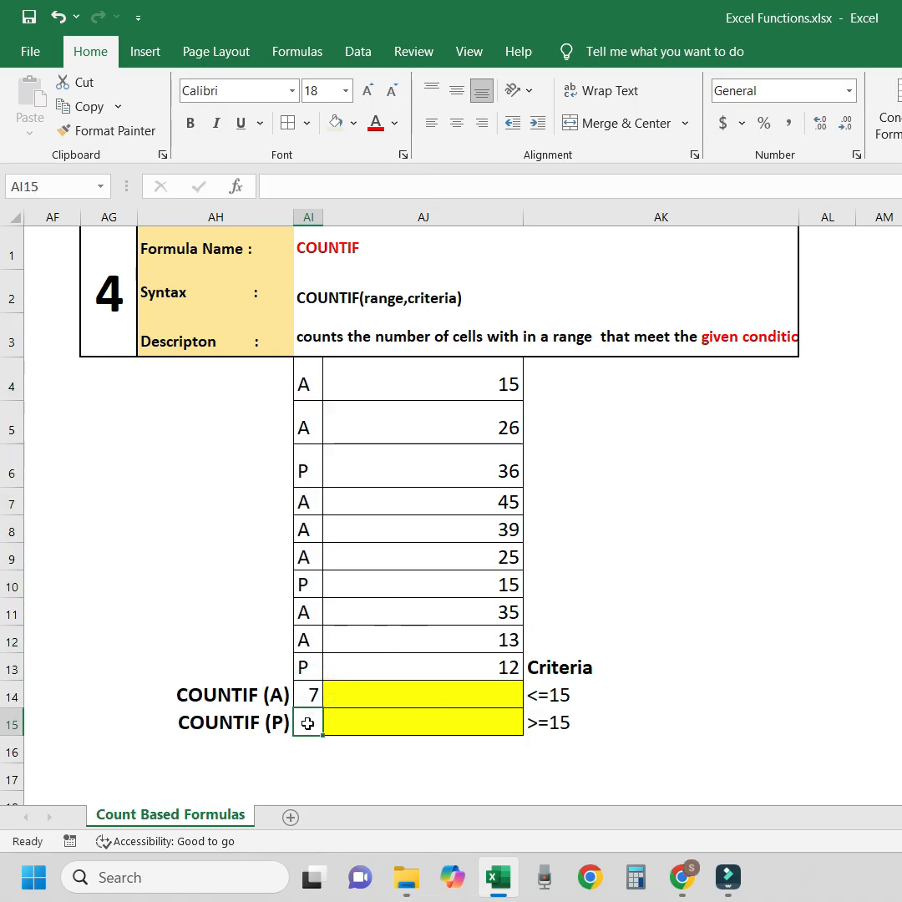
text(=count)
key(Down)
key(Down)
key(Down)
key(Tab)
drag(308, 667, 307, 384)
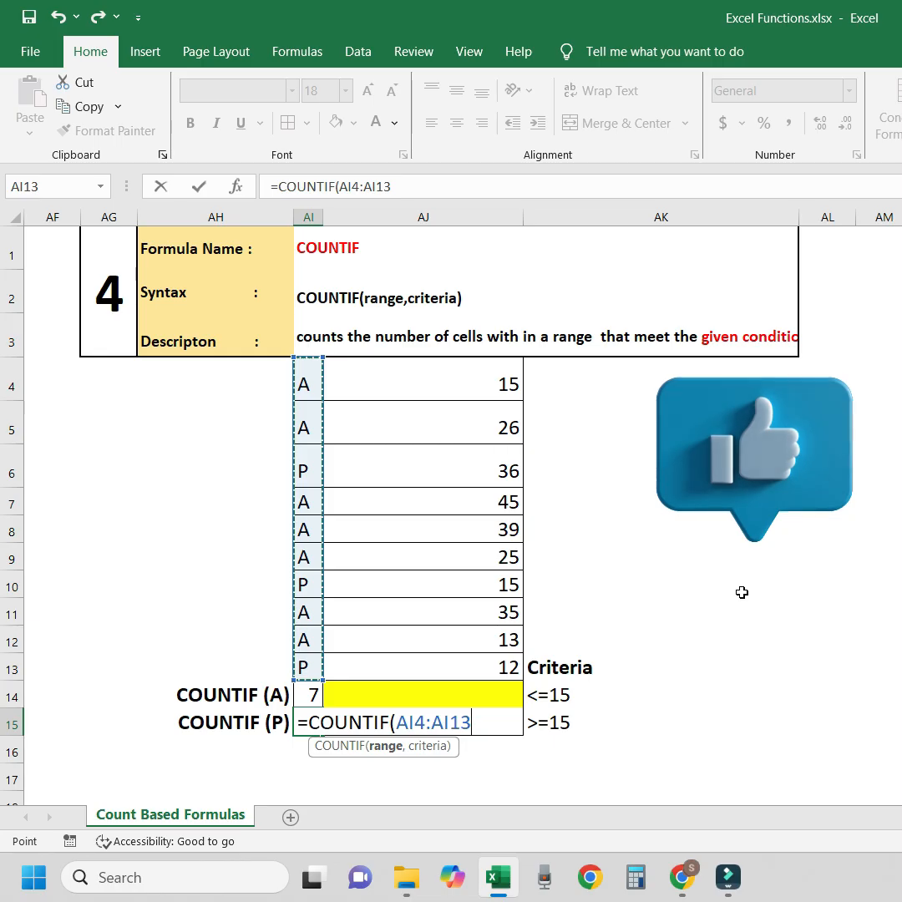
text(,")
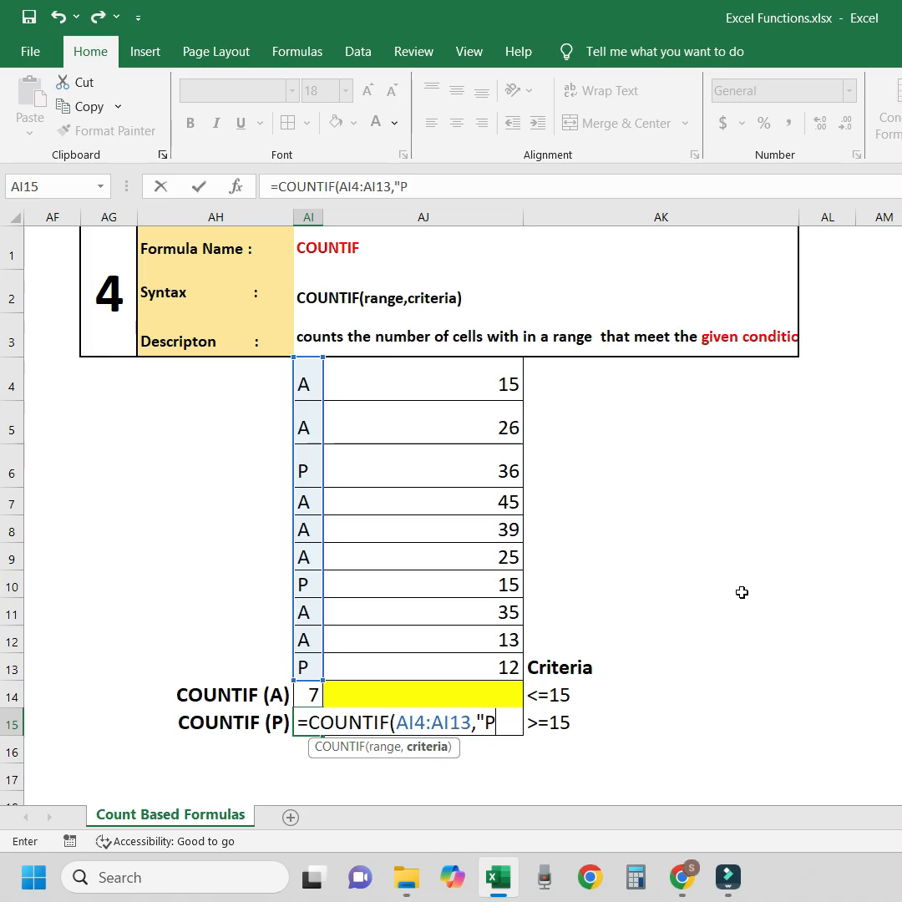
text(P"))
key(Return)
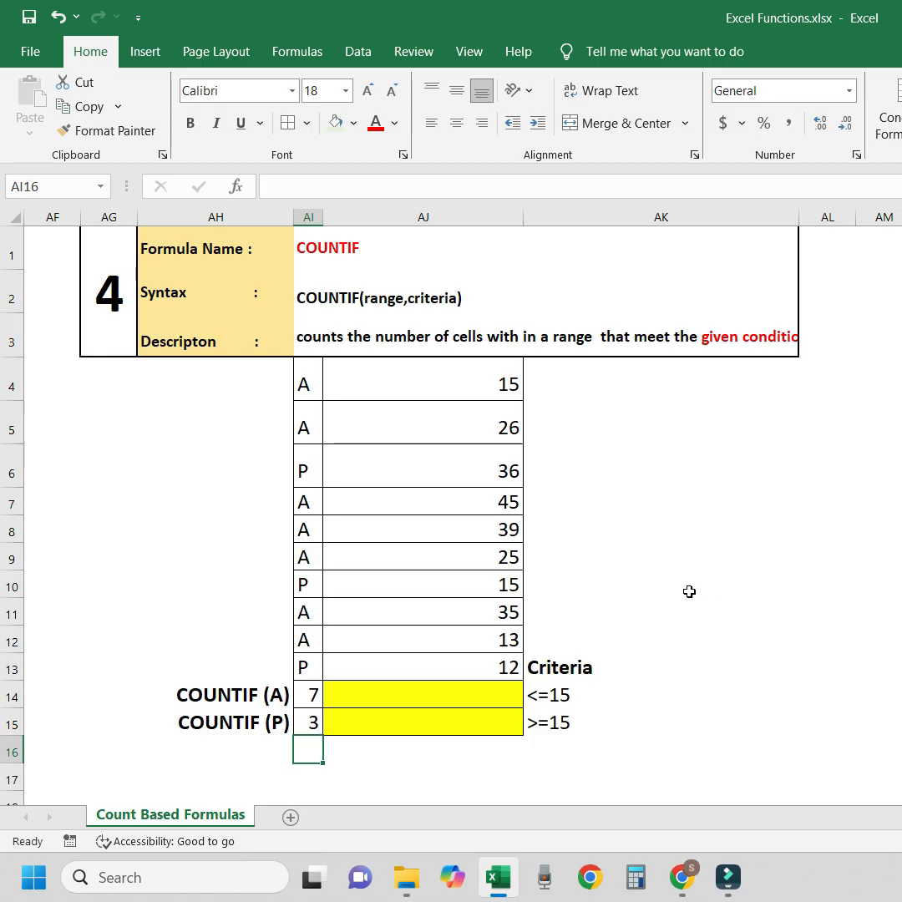
- Compare the COUNTIF (P) result in AI15 with the entries in AI4:AI13
key(Up)
drag(308, 385, 304, 665)
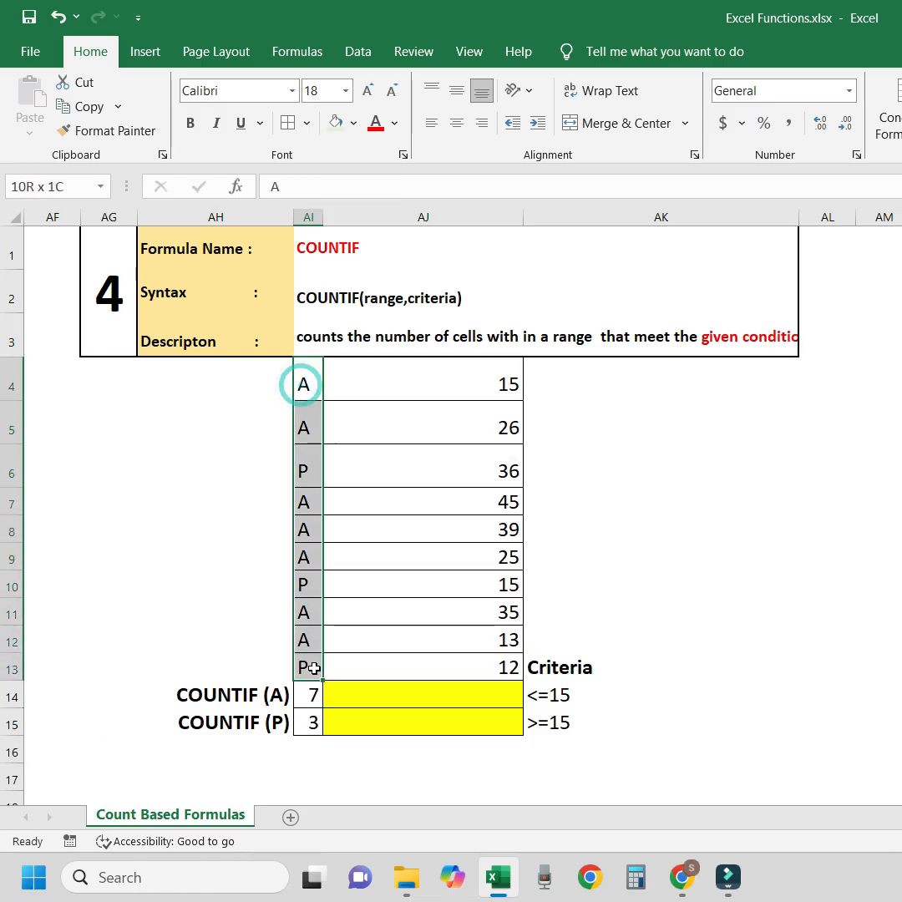
click(313, 725)
drag(306, 378, 309, 653)
drag(310, 653, 310, 658)
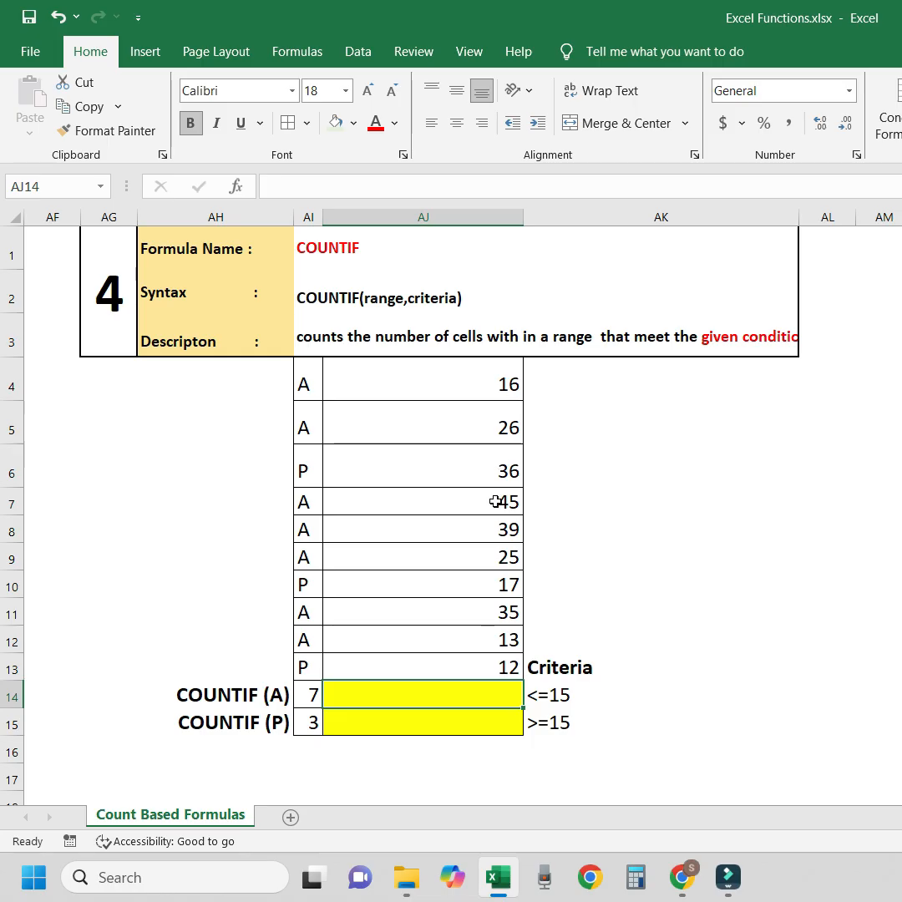
- Examine the numbers in AJ4:AJ13 together with the <=15 criterion in AK14
drag(485, 386, 488, 668)
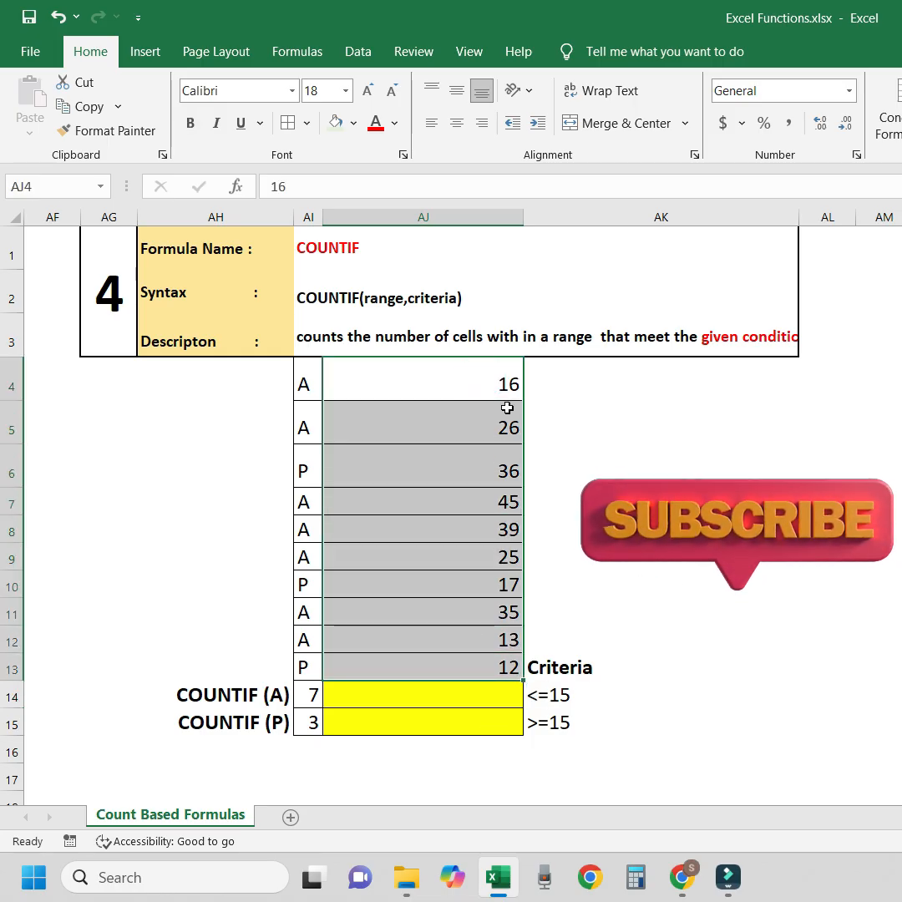
click(608, 702)
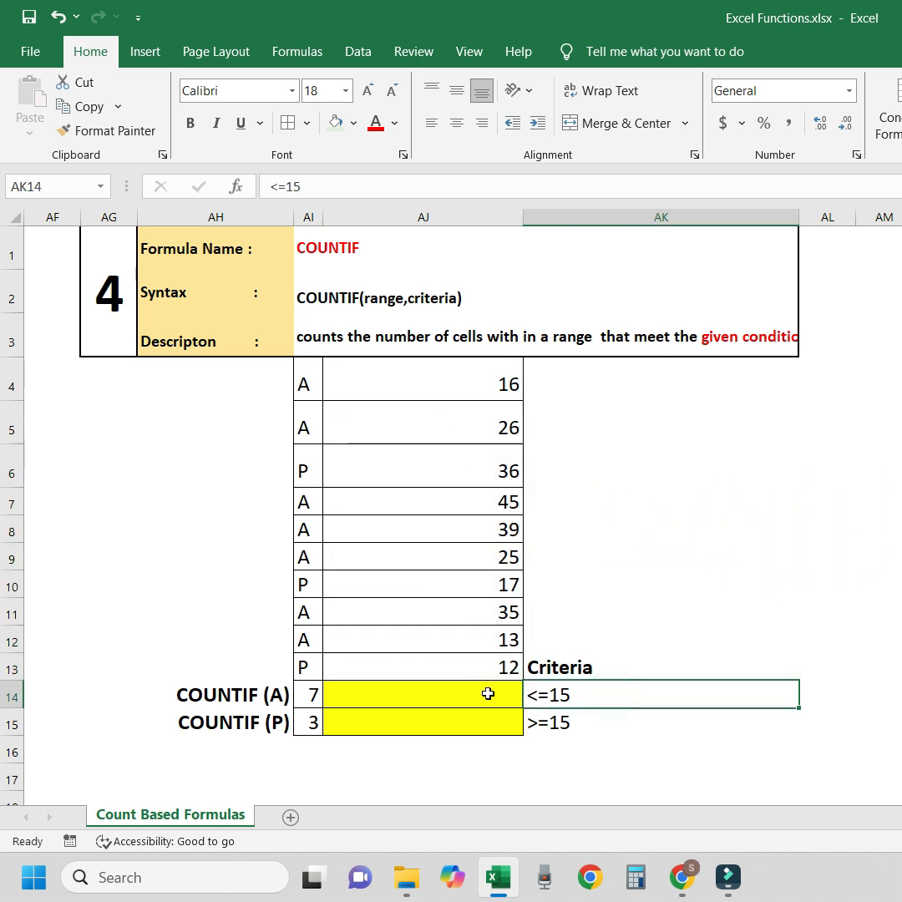
click(471, 691)
drag(487, 374, 484, 665)
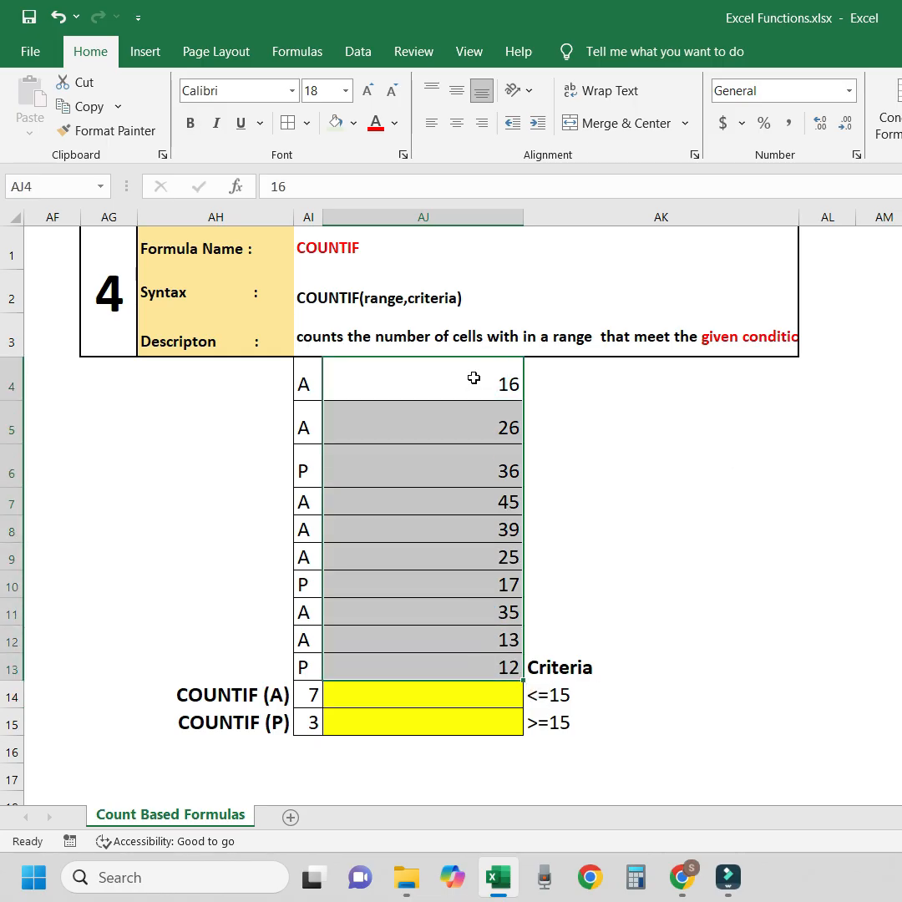
- Enter =COUNTIF(AJ4:AJ13,"<=15") in cell AJ14 to count the numbers that are at most 15
click(483, 698)
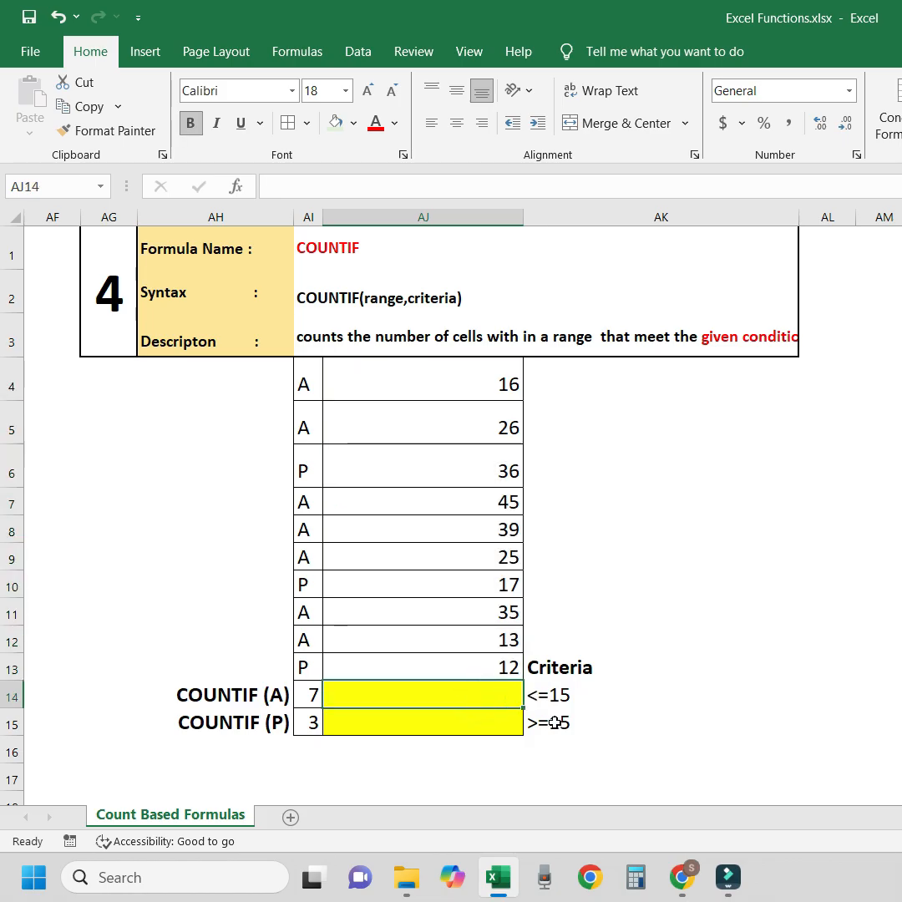
text(=count)
key(Down)
key(Down)
key(Down)
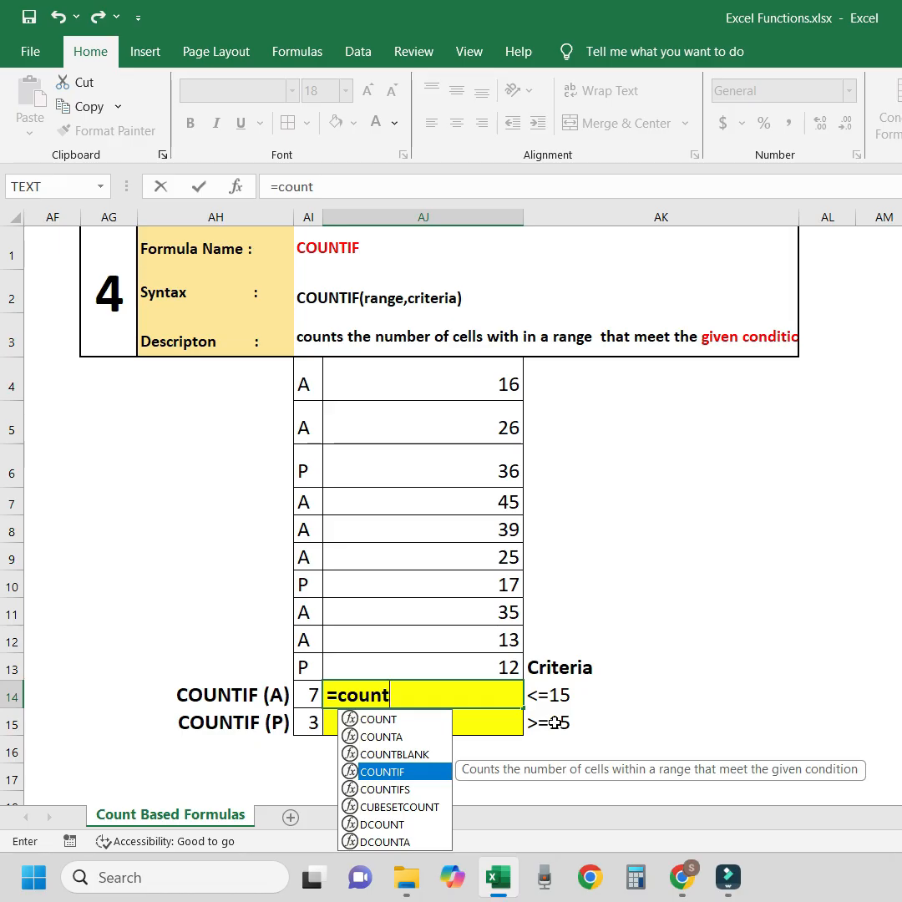
key(Tab)
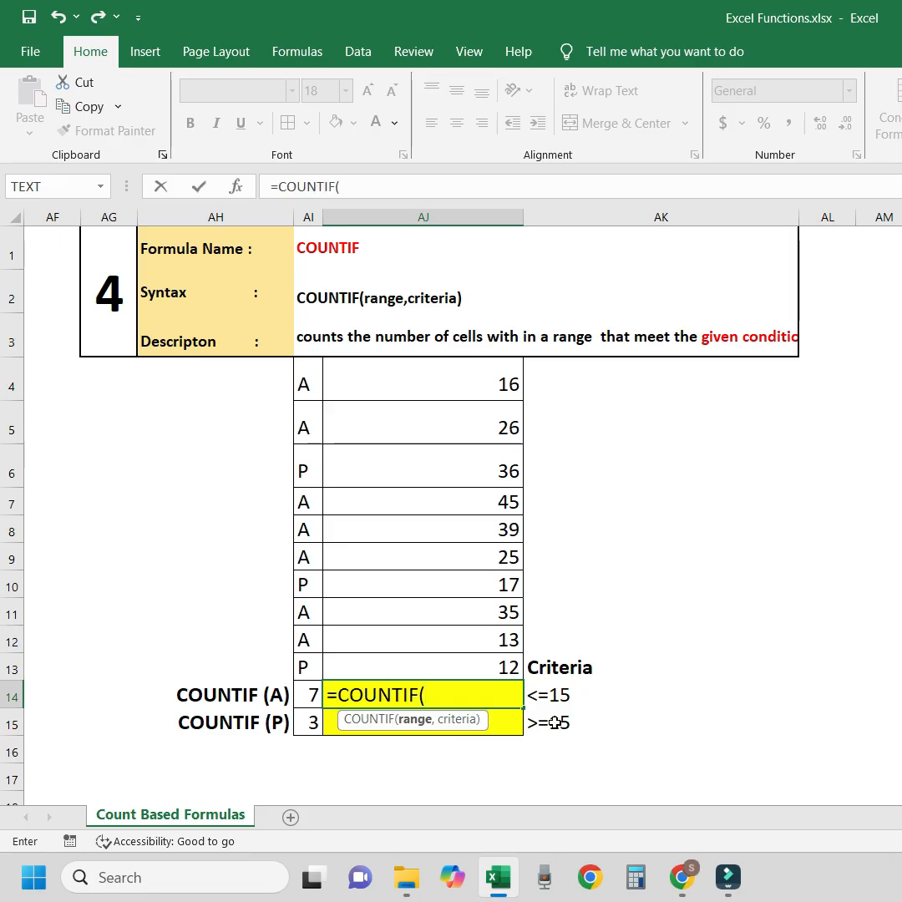
key(Up)
key(shift+Up)
key(ctrl+shift+Up)
key(shift+Down)
text(,)
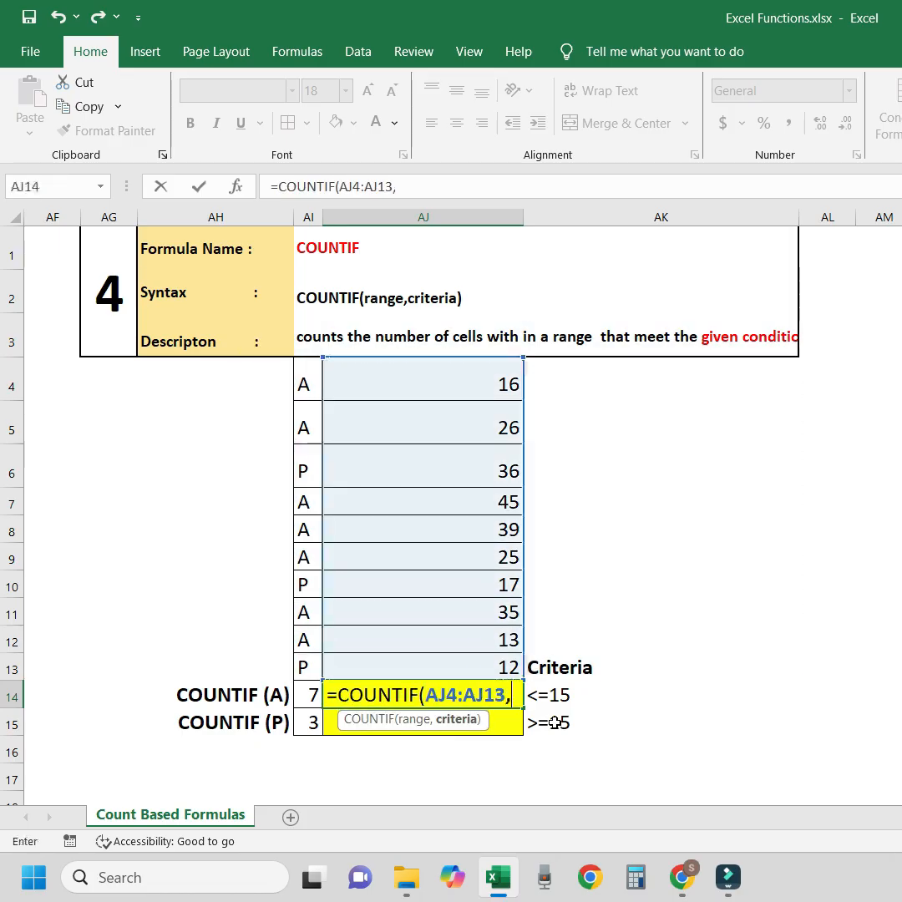
text(")
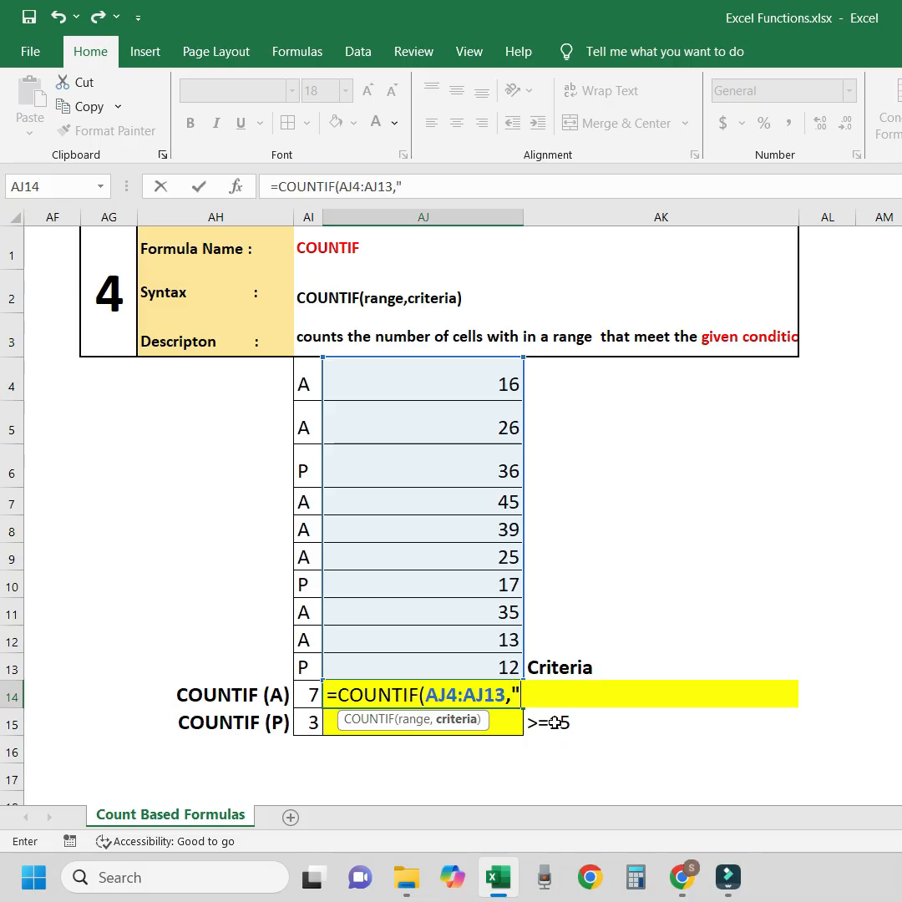
text(<=15")
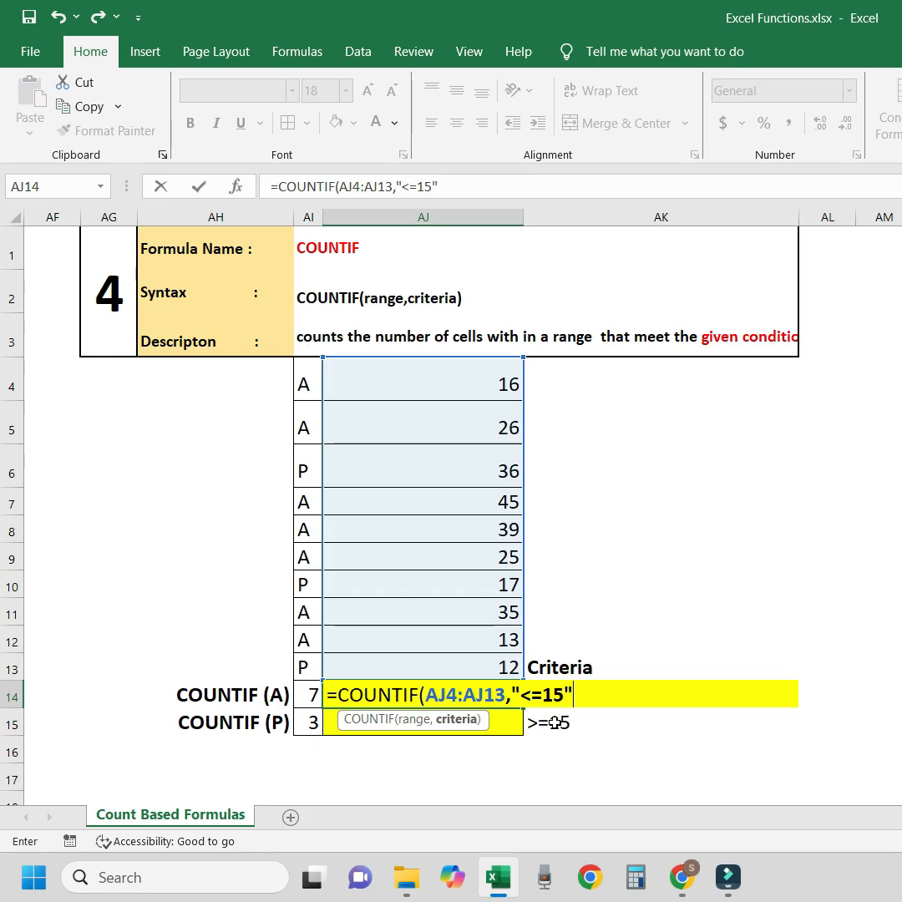
text())
key(Return)
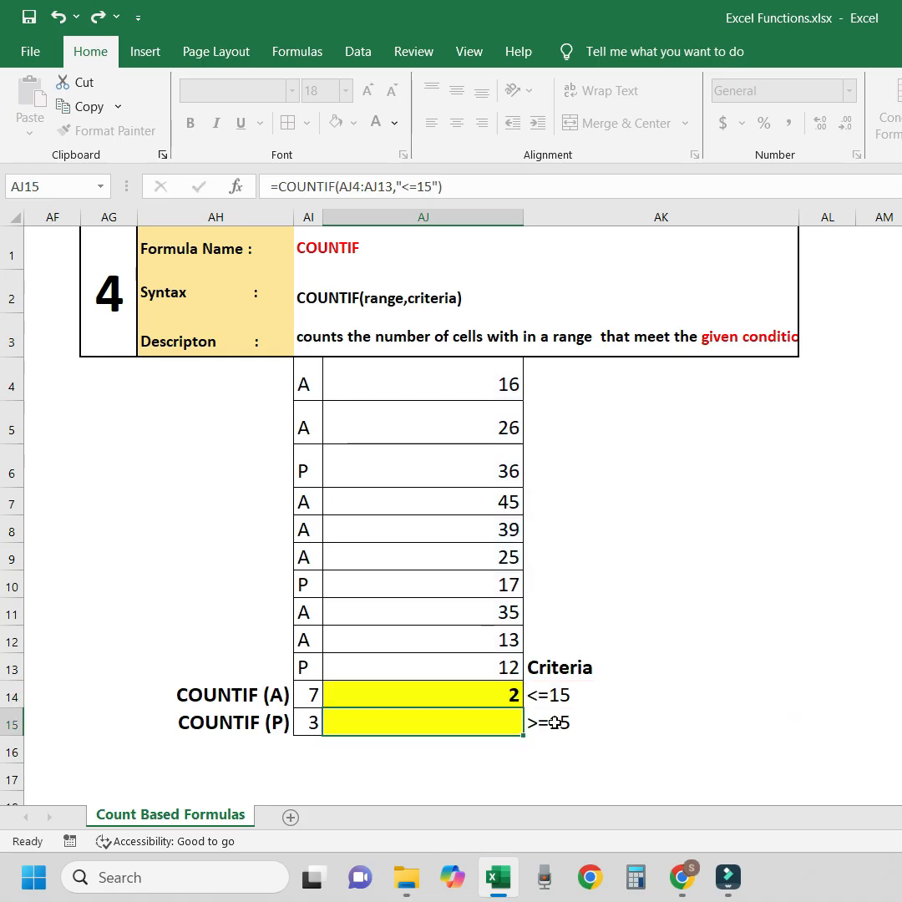
key(Up)
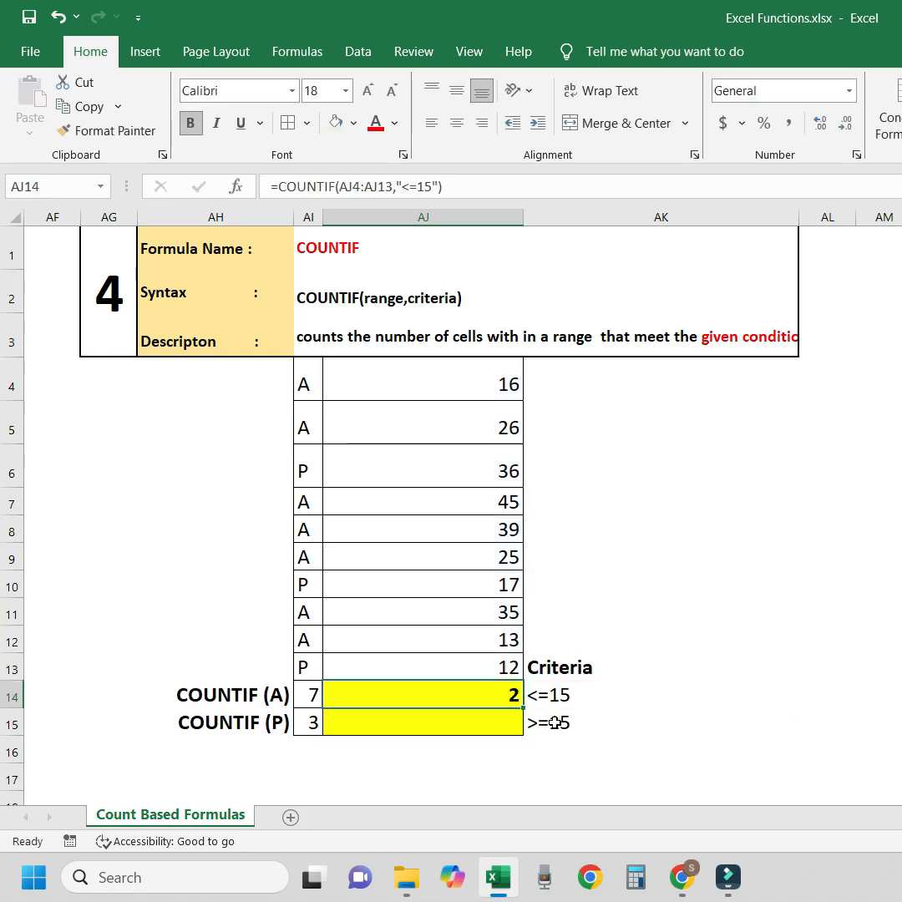
- Enter =COUNTIF(AJ4:AJ13,">=15") in cell AJ15 to count the numbers that are at least 15
drag(500, 651, 499, 668)
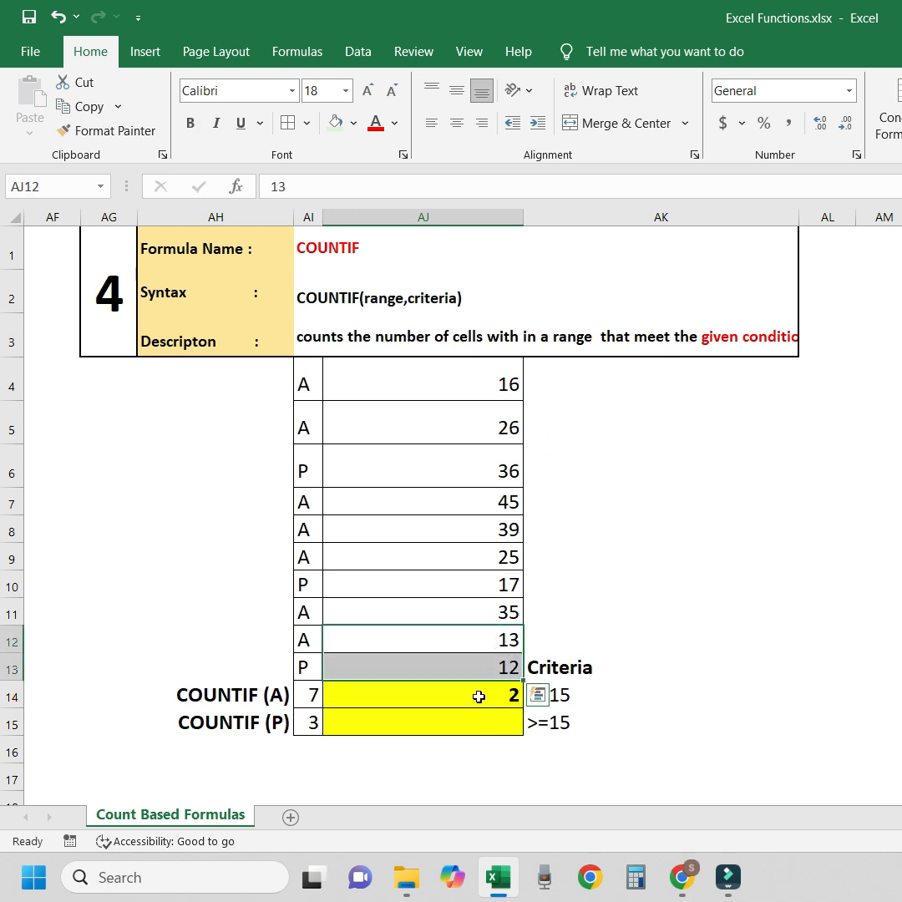
click(479, 697)
click(485, 735)
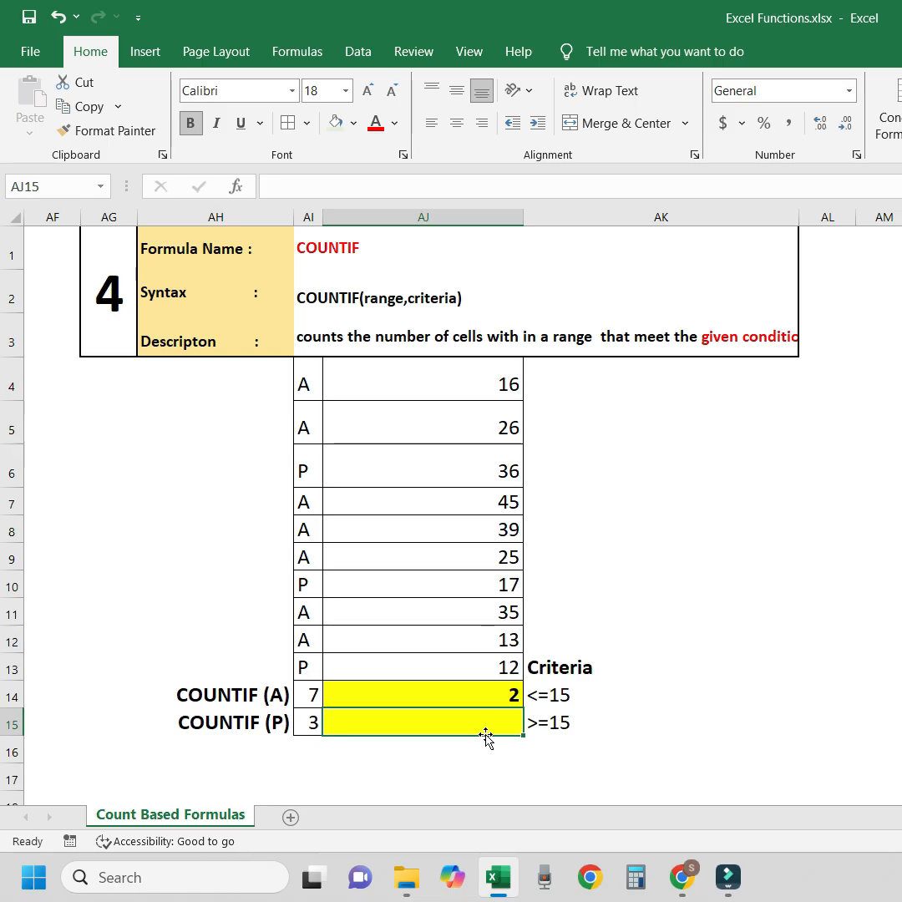
text(=)
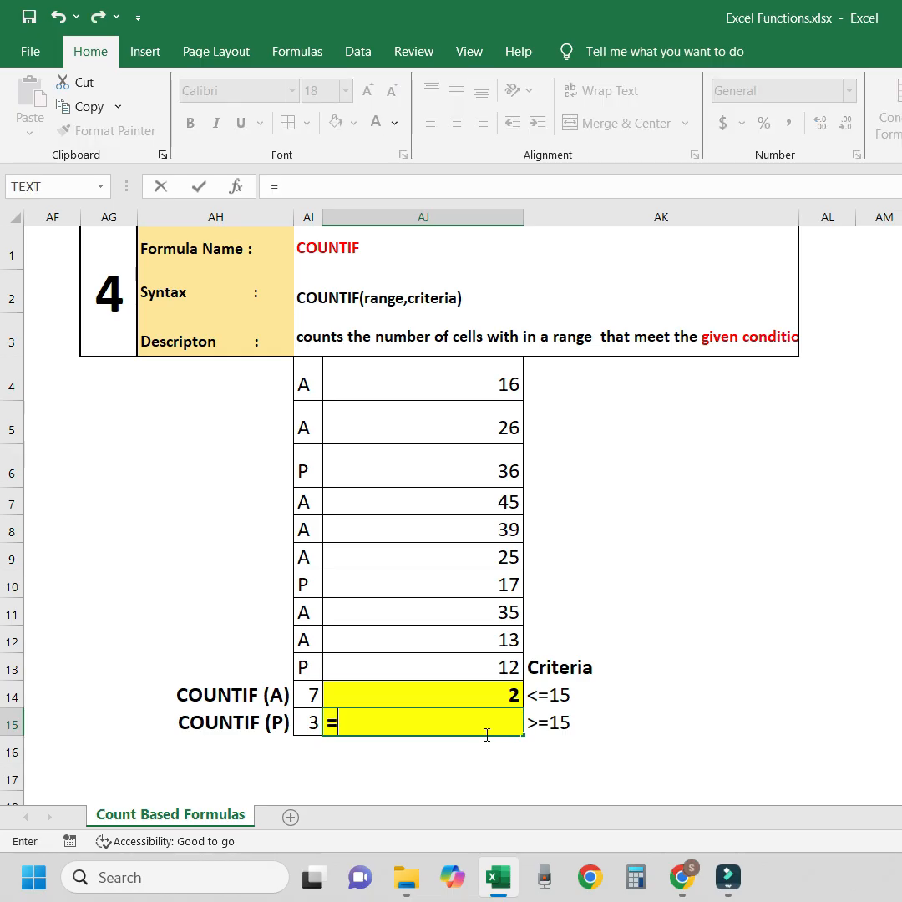
text(count)
key(Down)
key(Down)
key(Down)
key(Down)
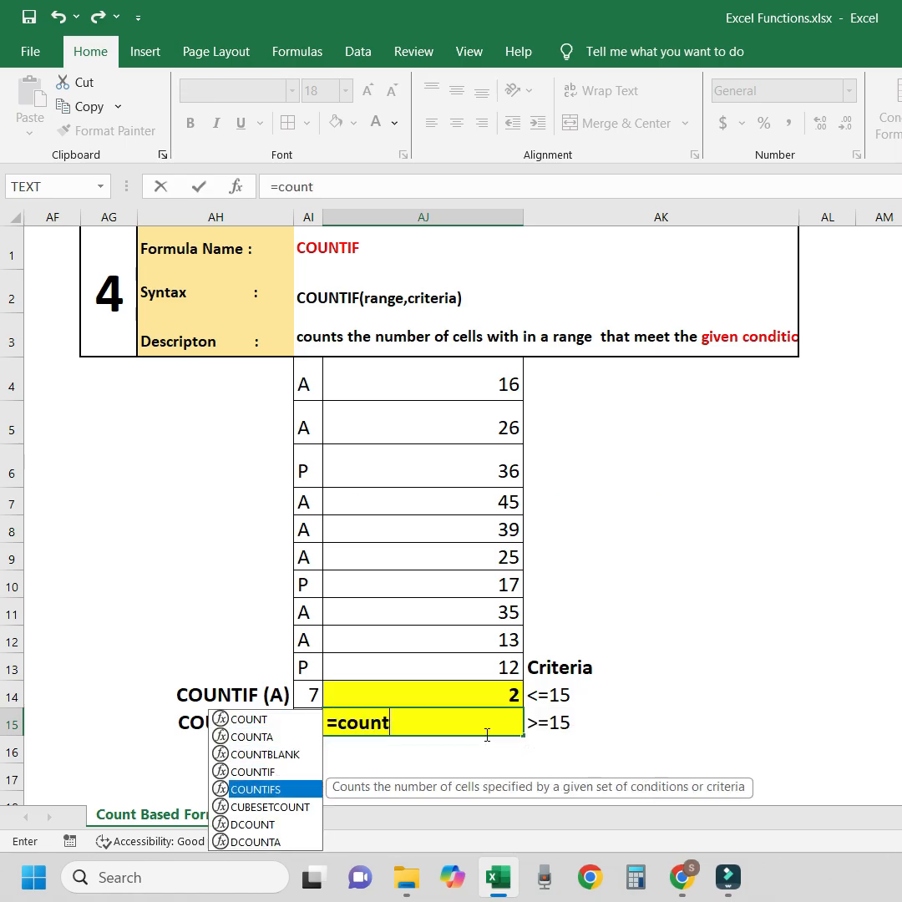
key(Up)
key(Tab)
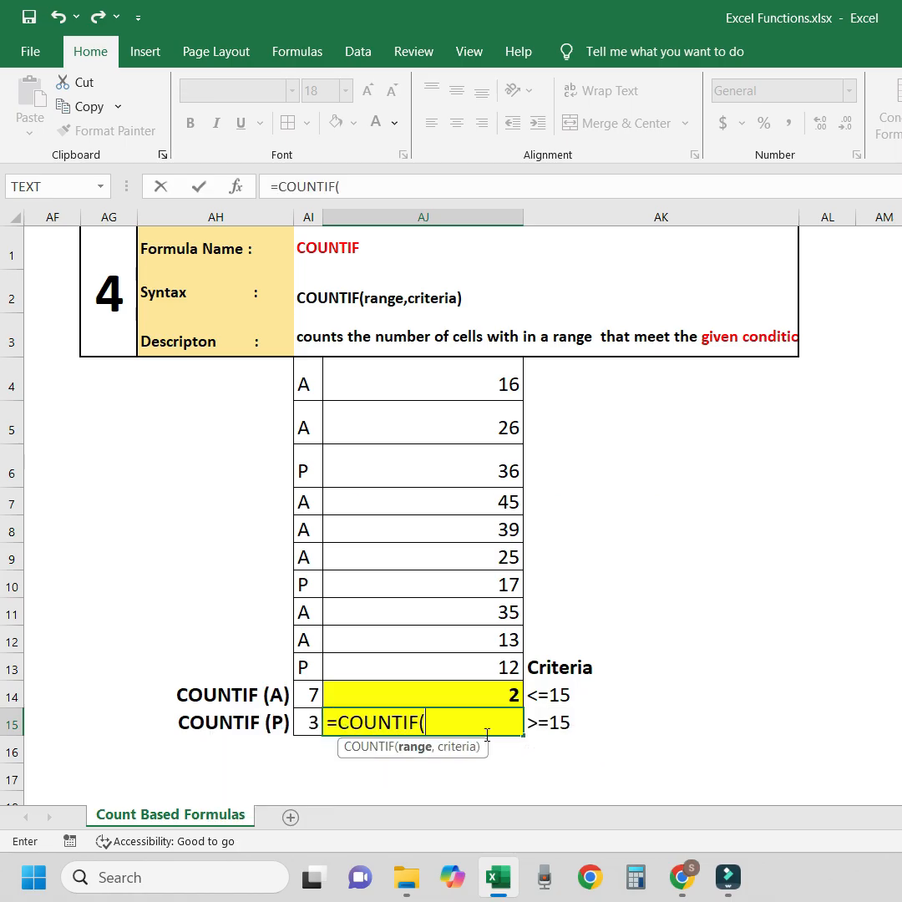
key(Up)
key(Up)
key(shift+Up)
key(shift+Up)
key(shift+Up)
key(shift+Up)
key(shift+Up)
key(shift+Up)
key(shift+Up)
key(shift+Up)
key(shift+Up)
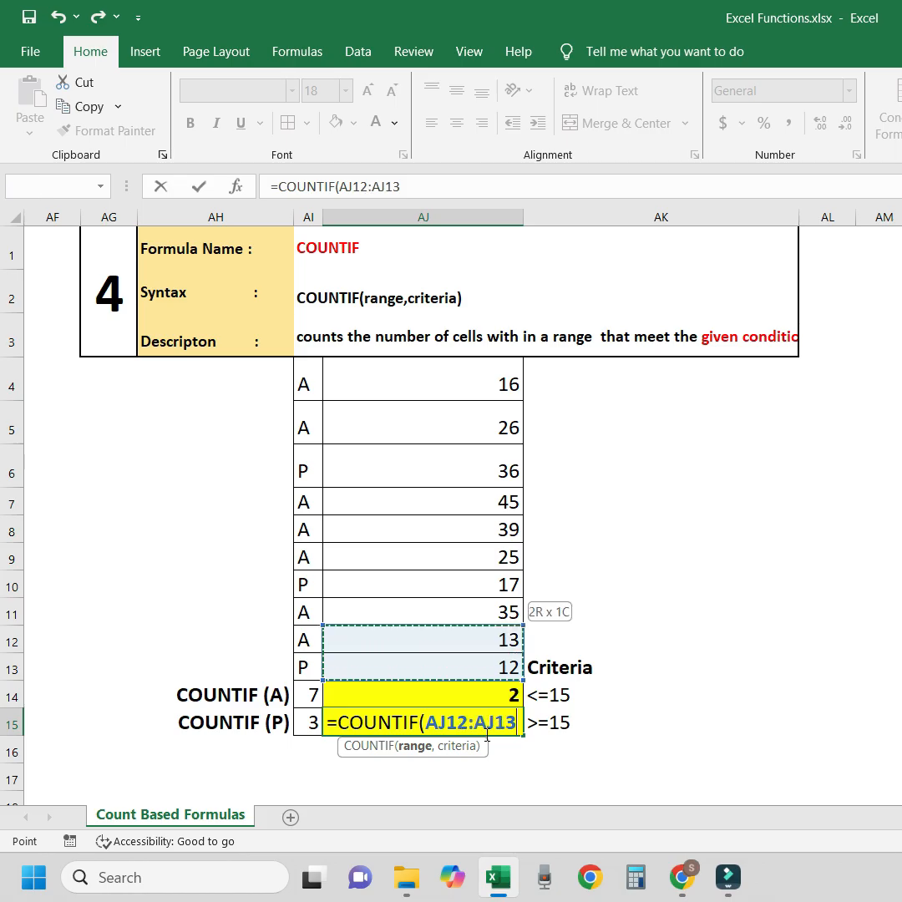
text(,)
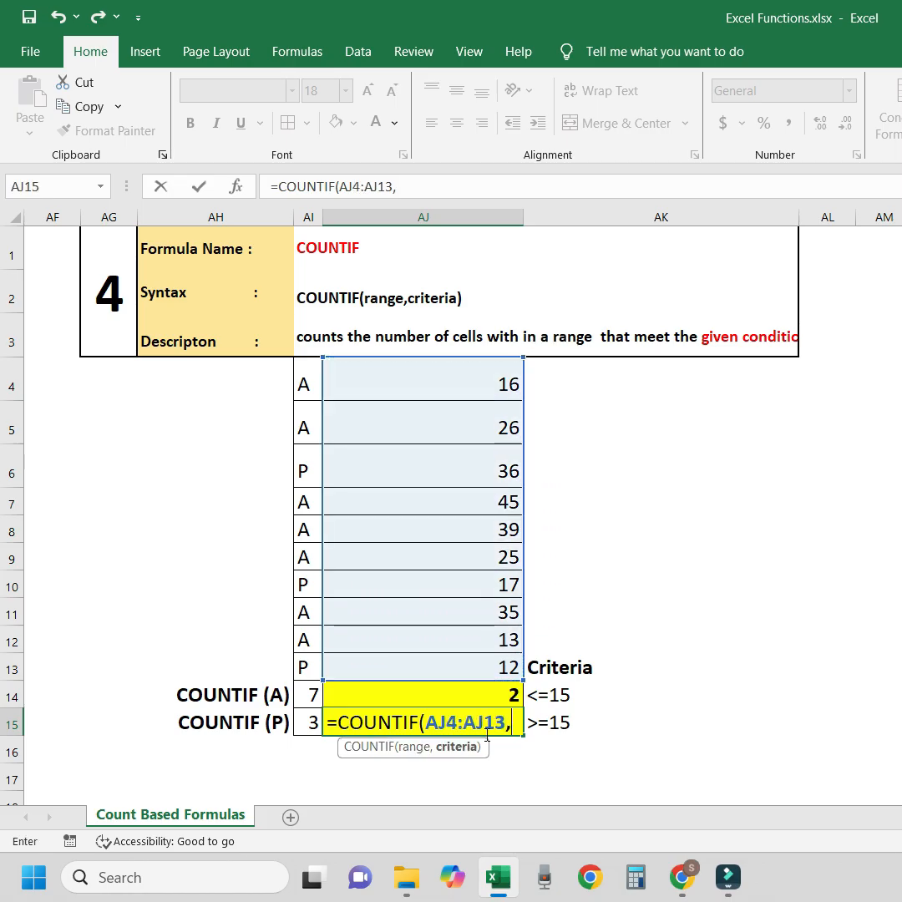
text(">=15)
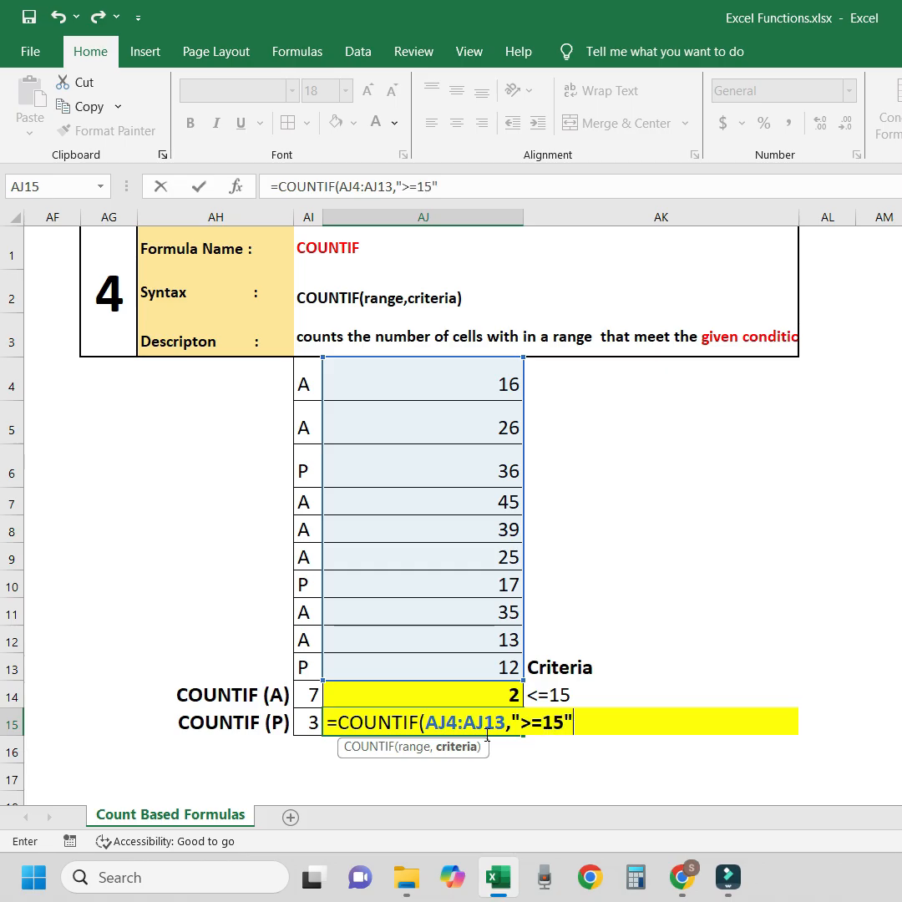
text("))
key(Return)
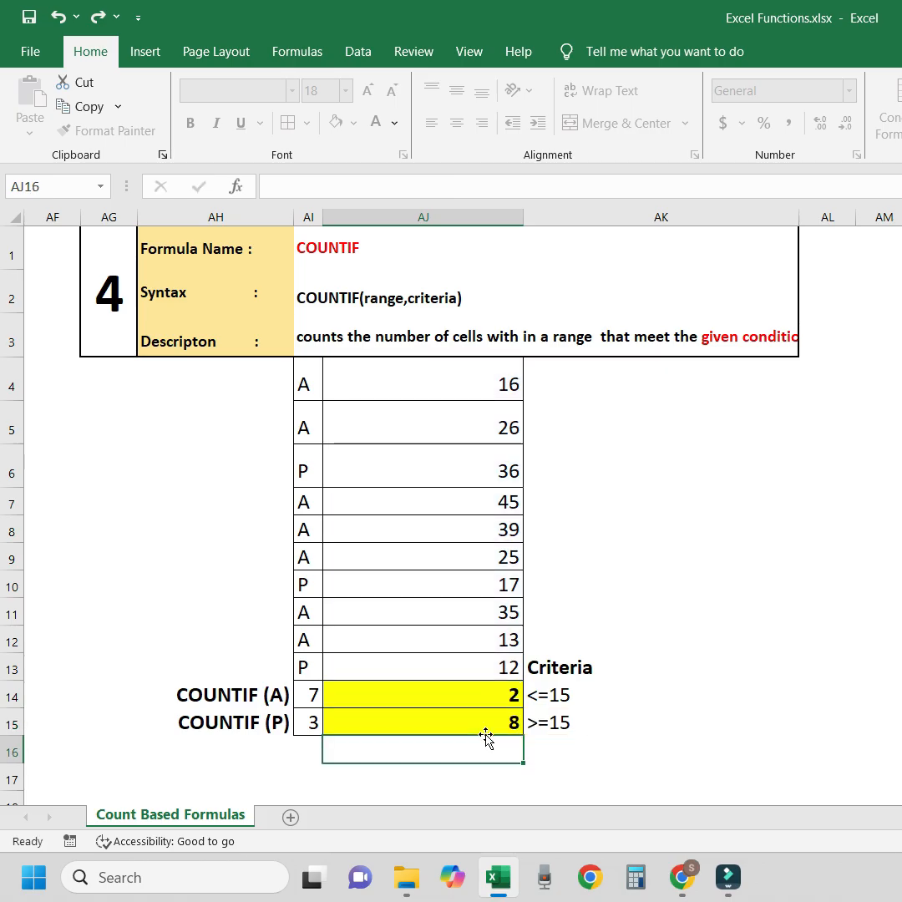
click(487, 733)
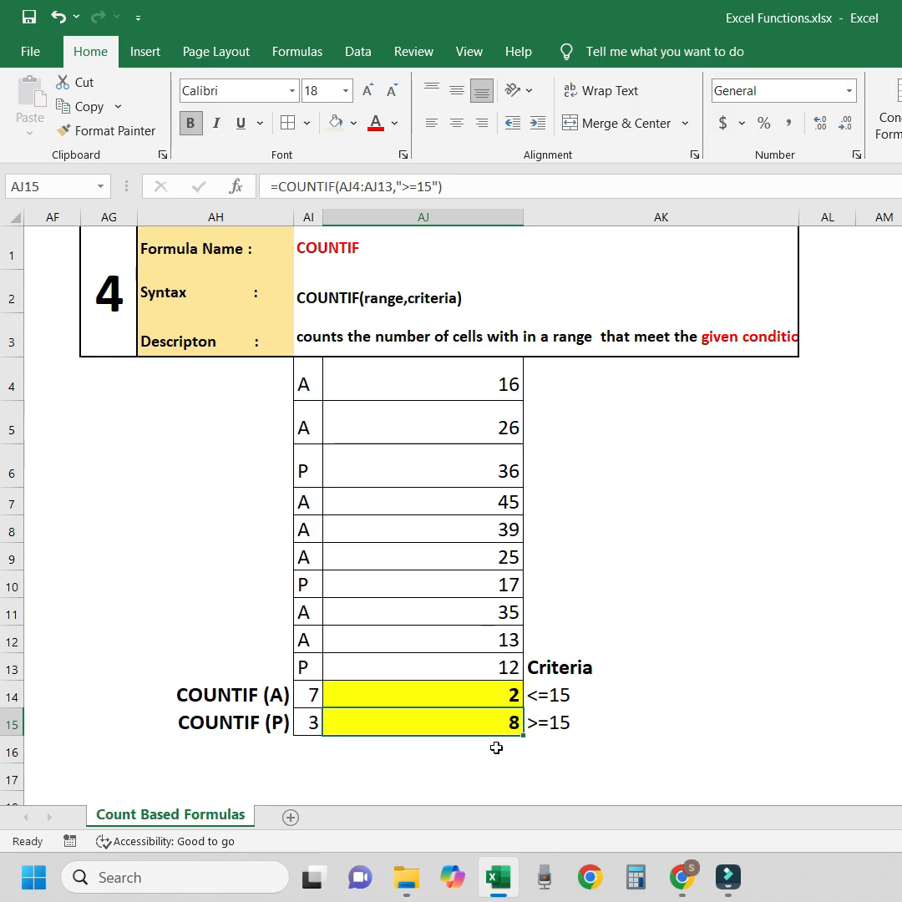
click(562, 730)
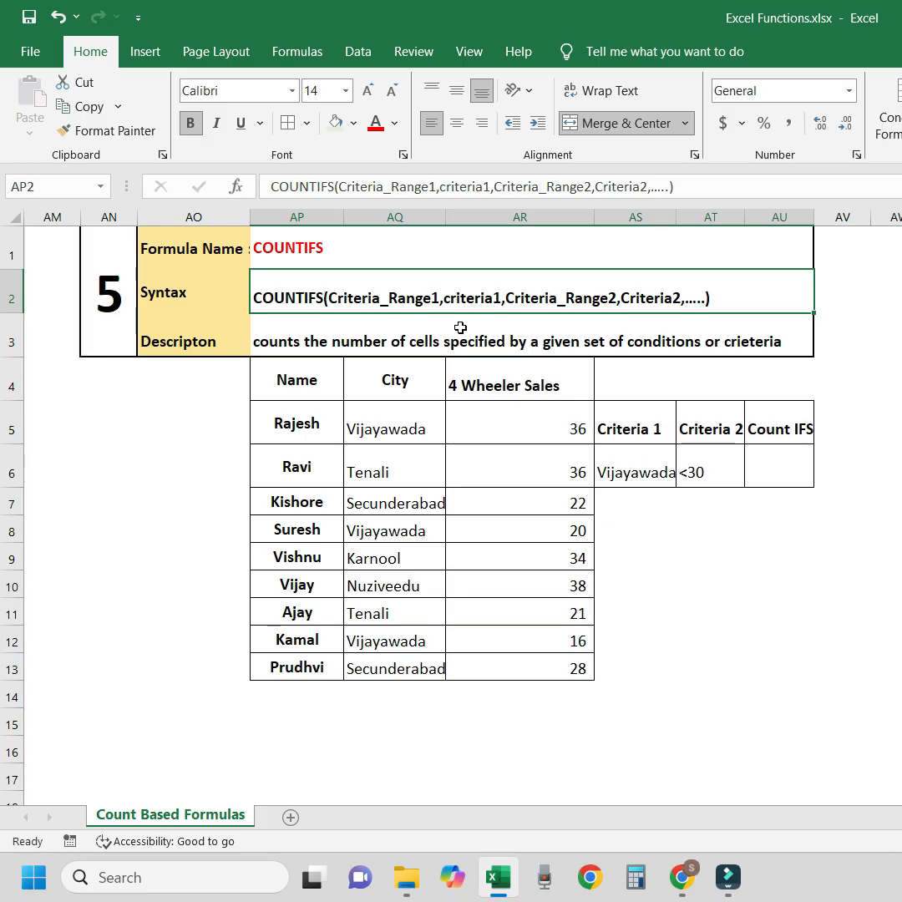
- Examine the COUNTIFS description and the sample table of names, cities and 4 Wheeler Sales in AP4:AR13
click(655, 326)
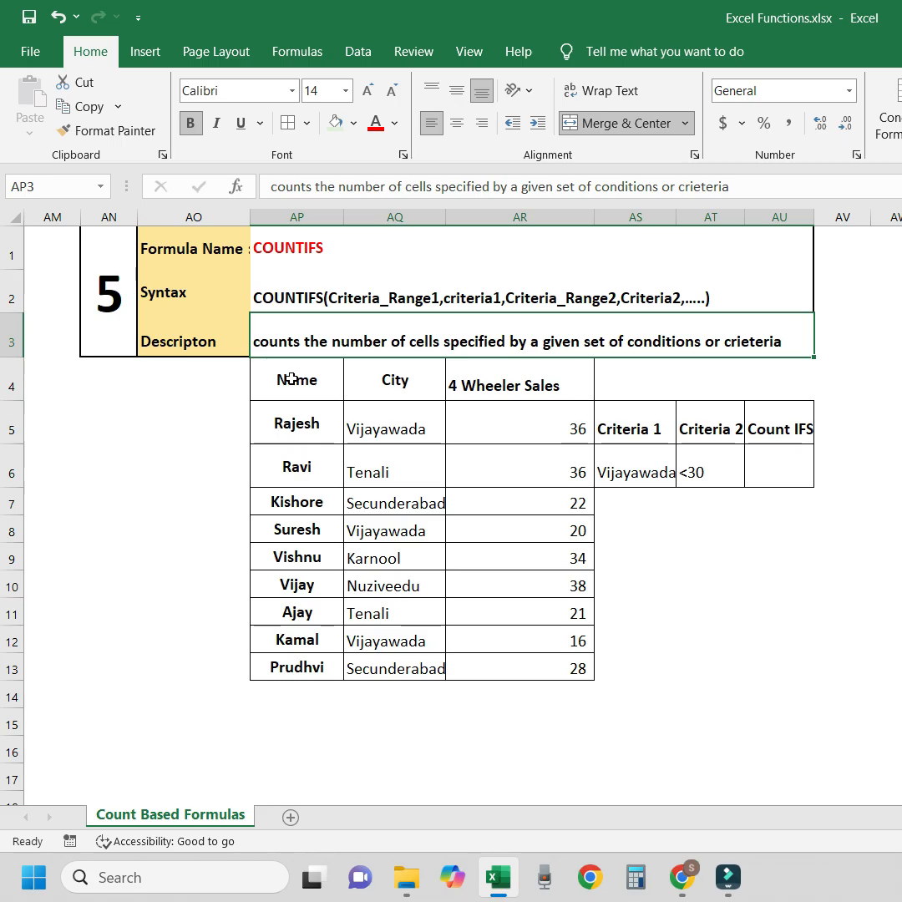
click(781, 482)
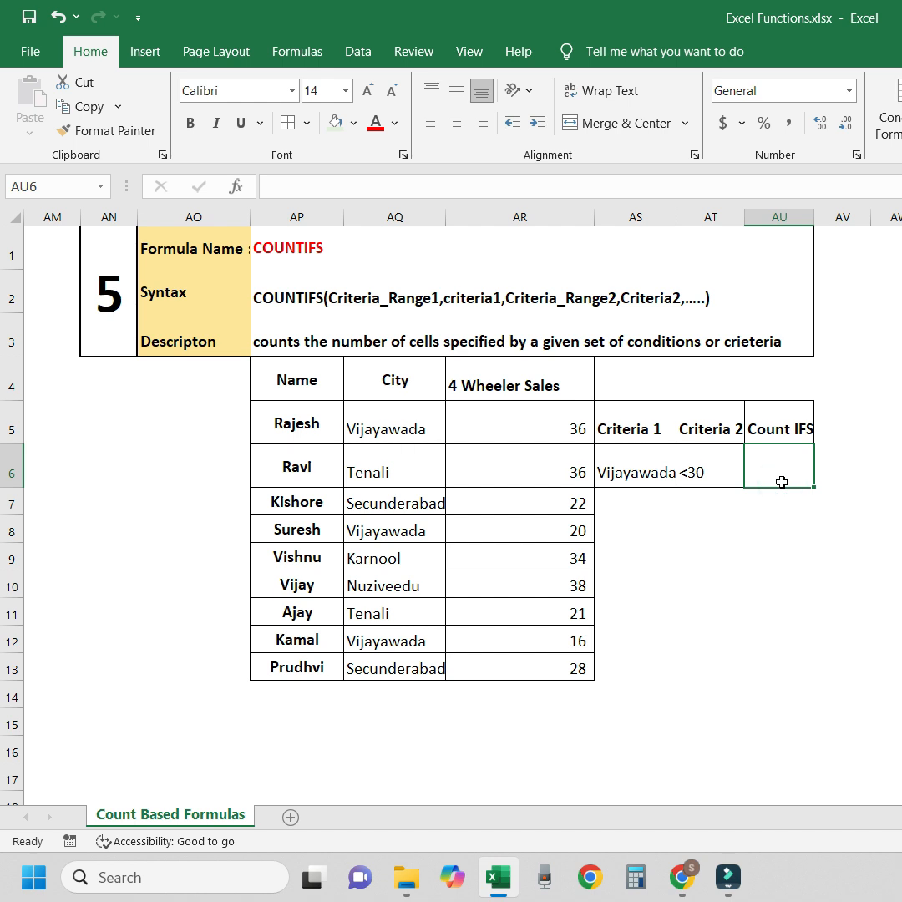
click(296, 382)
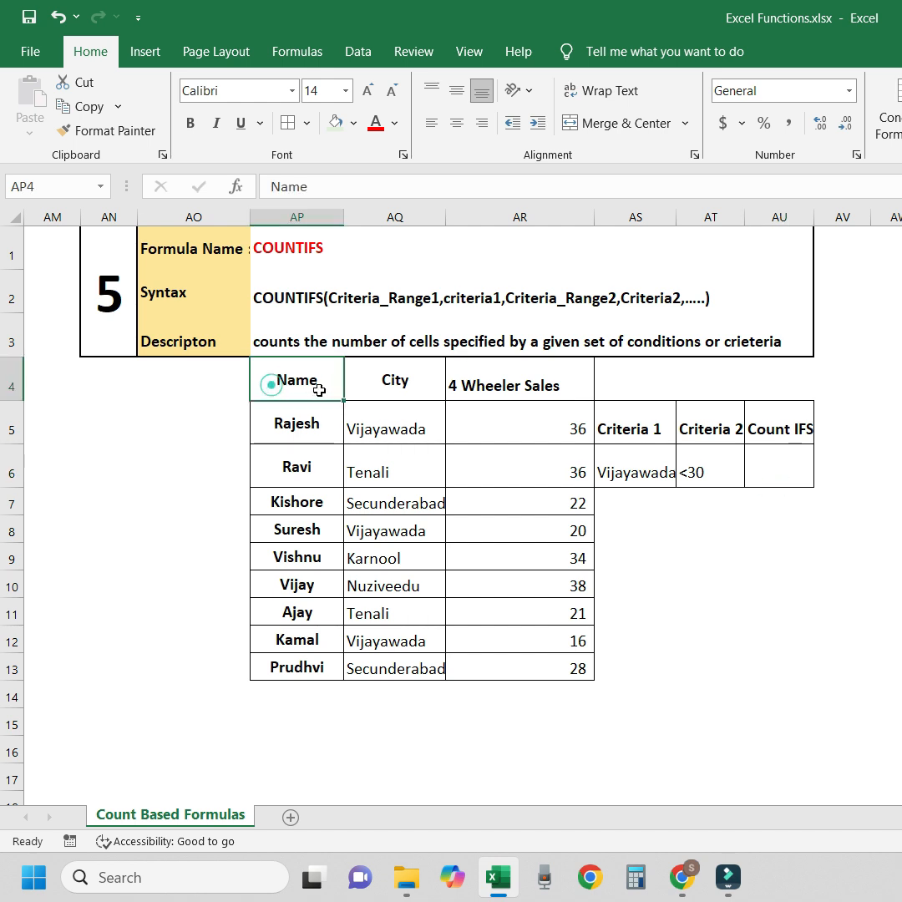
click(299, 385)
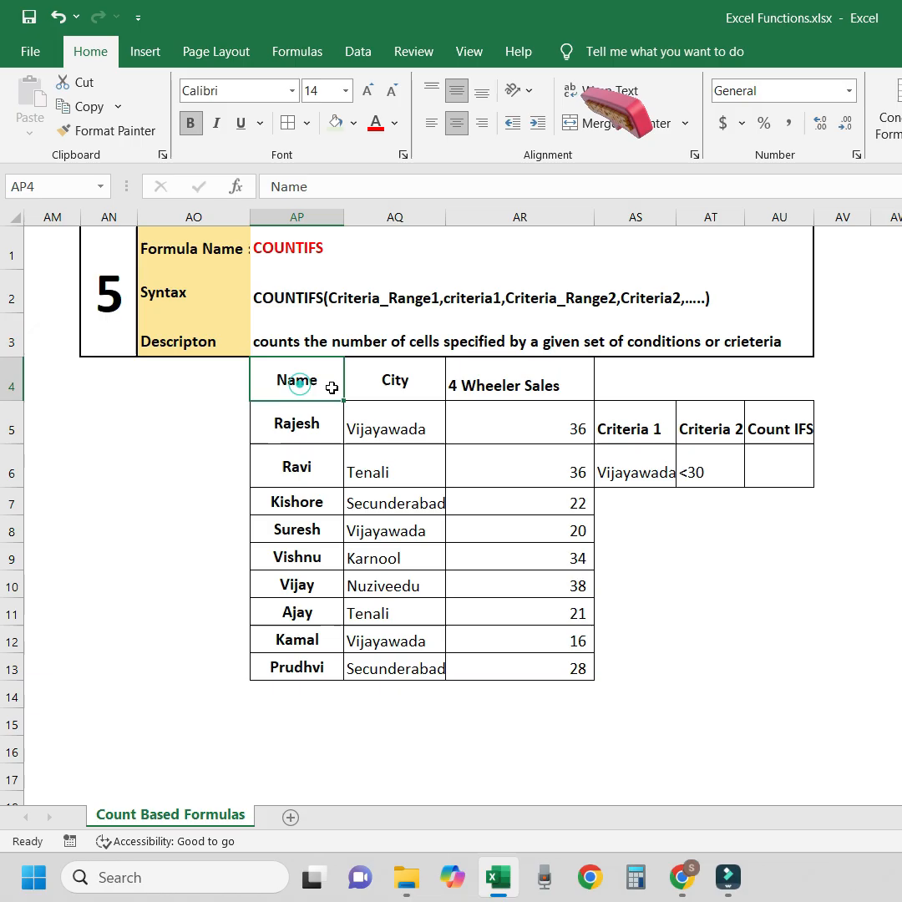
click(394, 380)
click(535, 392)
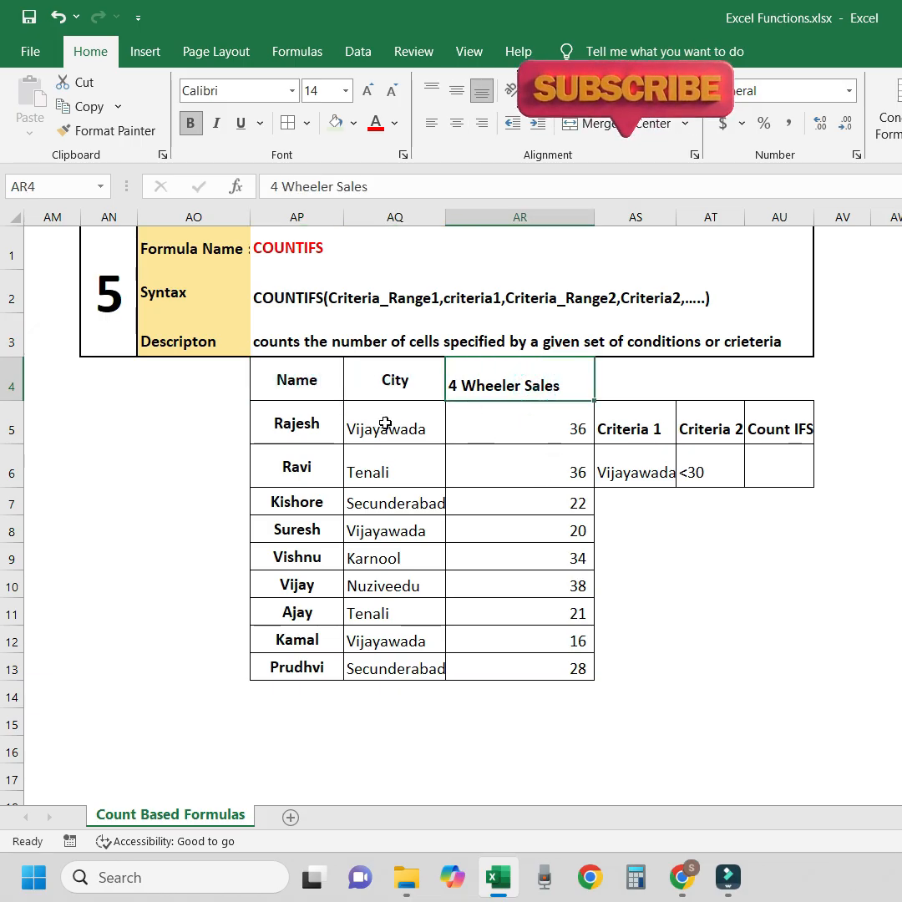
drag(294, 380, 535, 675)
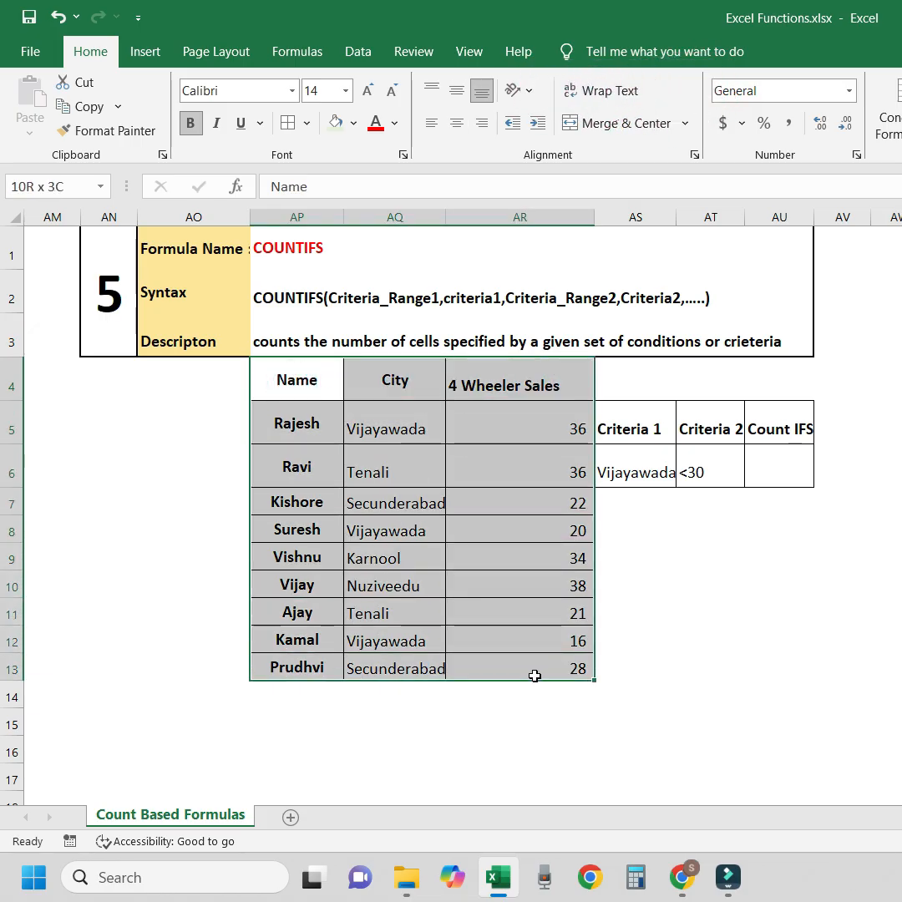
click(544, 547)
- Examine the criteria Vijayawada in AS6 and <30 in AT6 together with the sales figures in AR5:AR13
click(625, 470)
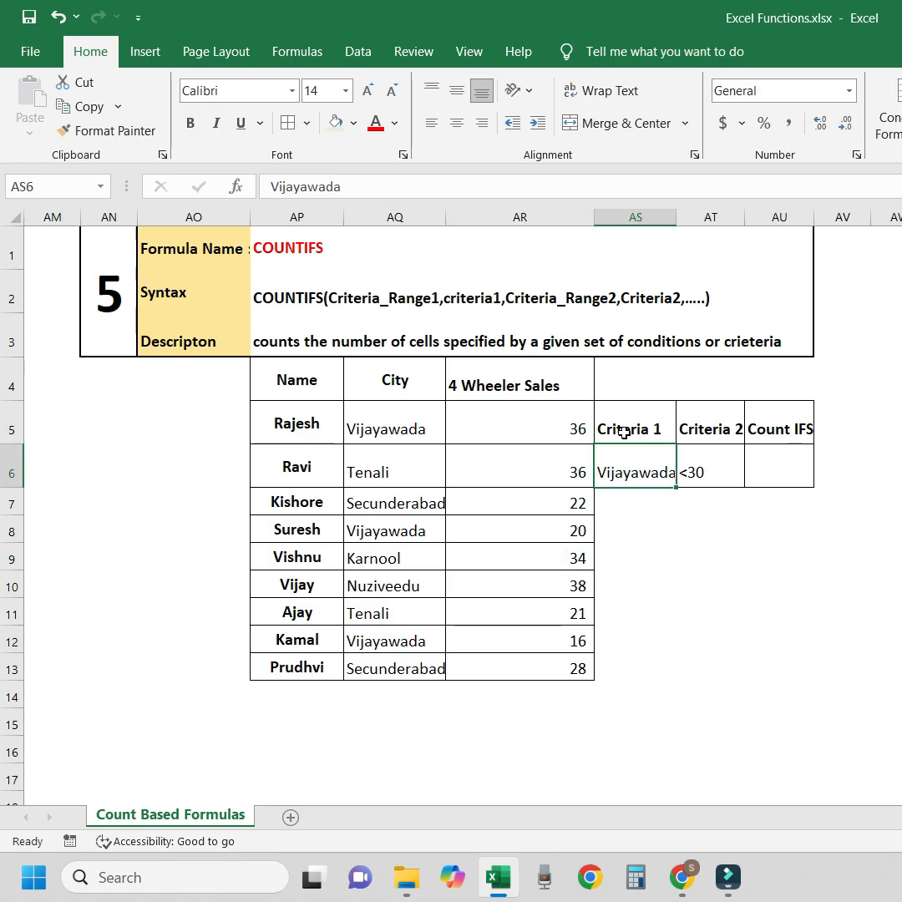
click(781, 431)
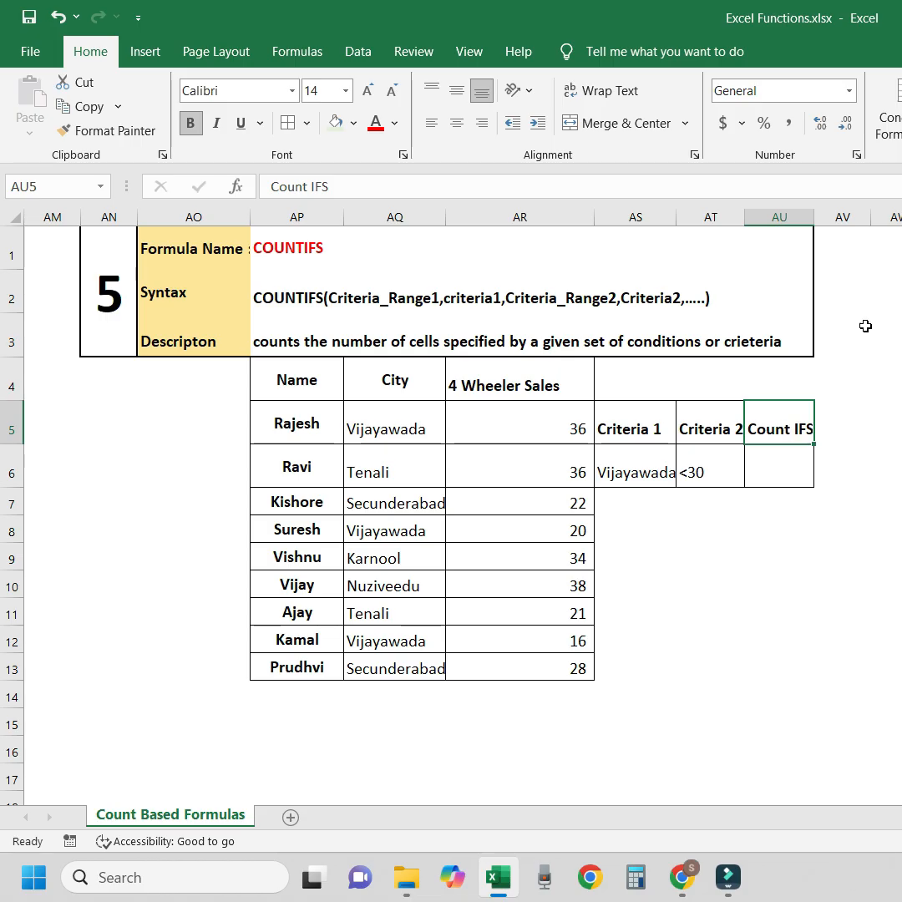
click(643, 470)
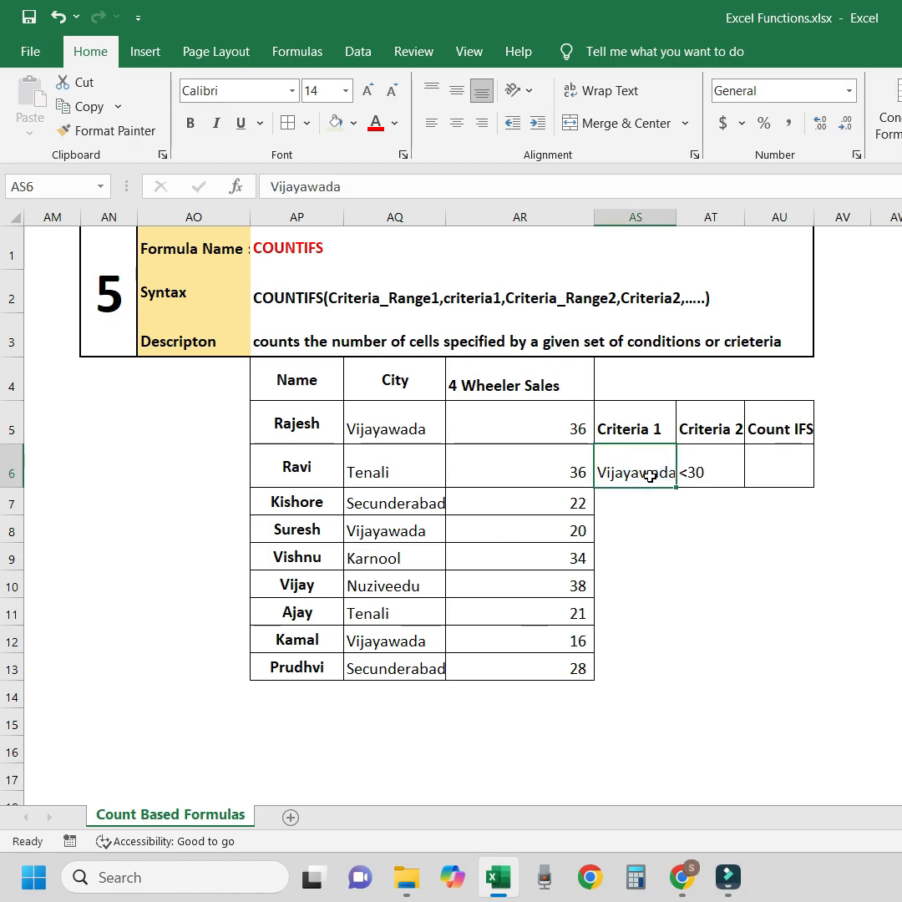
click(731, 471)
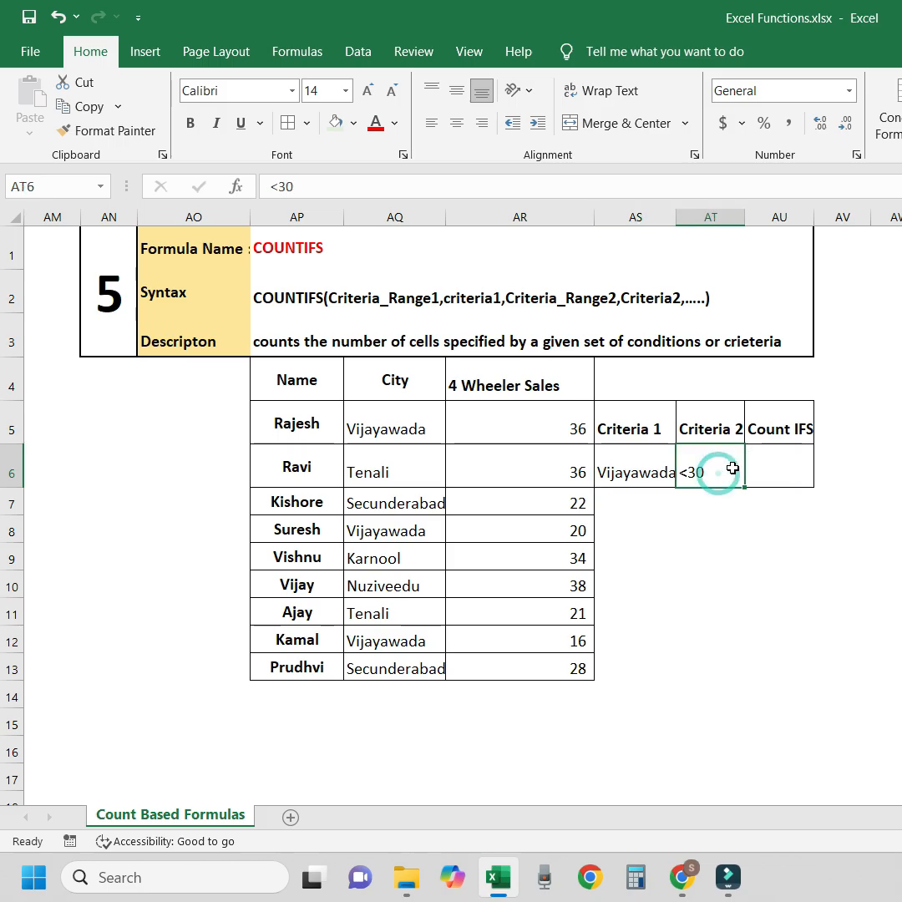
drag(513, 431, 521, 666)
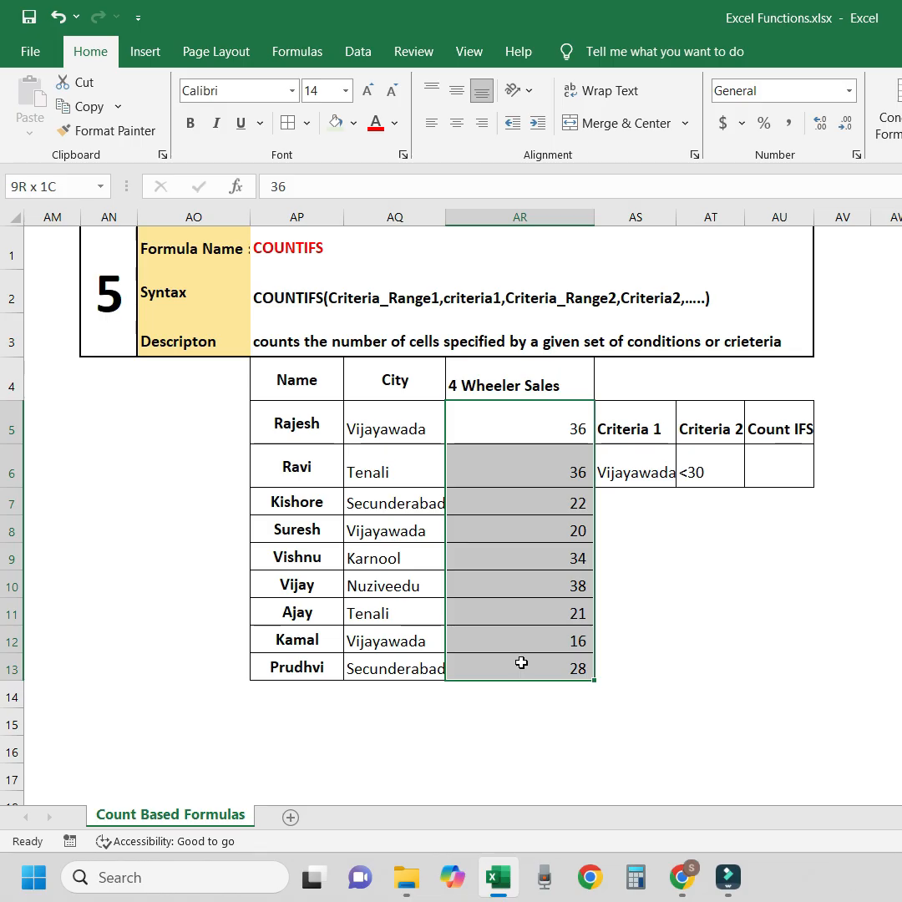
click(661, 476)
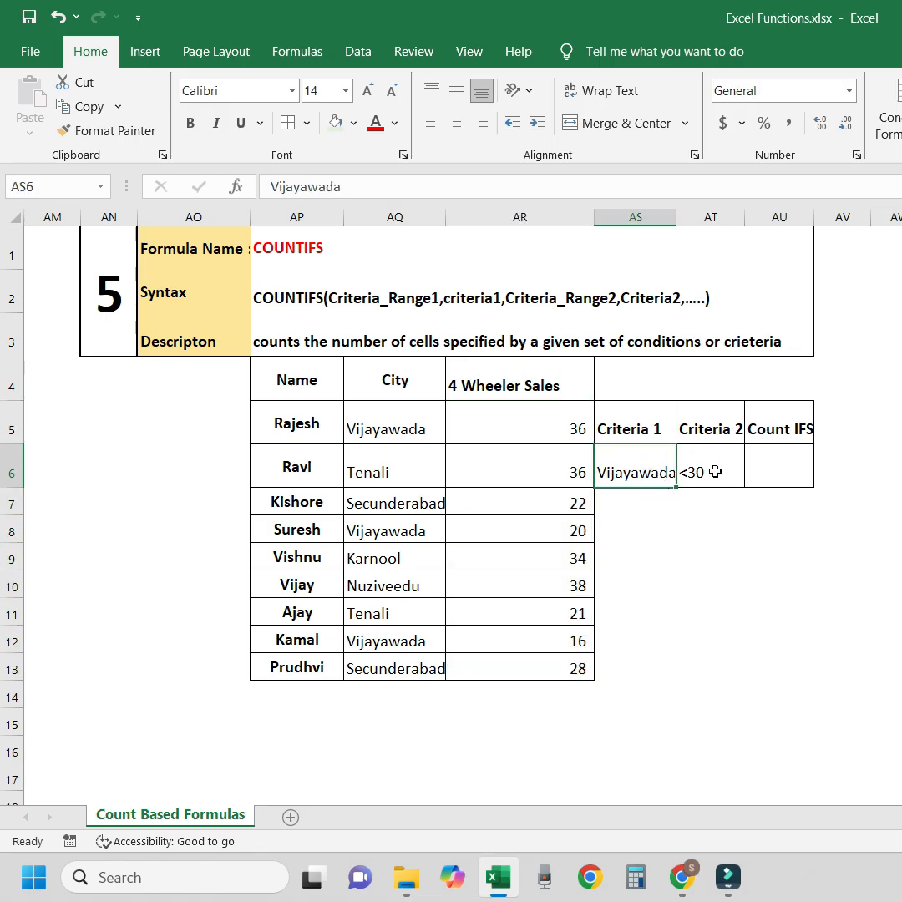
- Enter =COUNTIFS(AQ5:AQ13,AQ5,AR5:AR13,"<=30") in cell AU6 to count Vijayawada rows with sales of at most 30
click(793, 459)
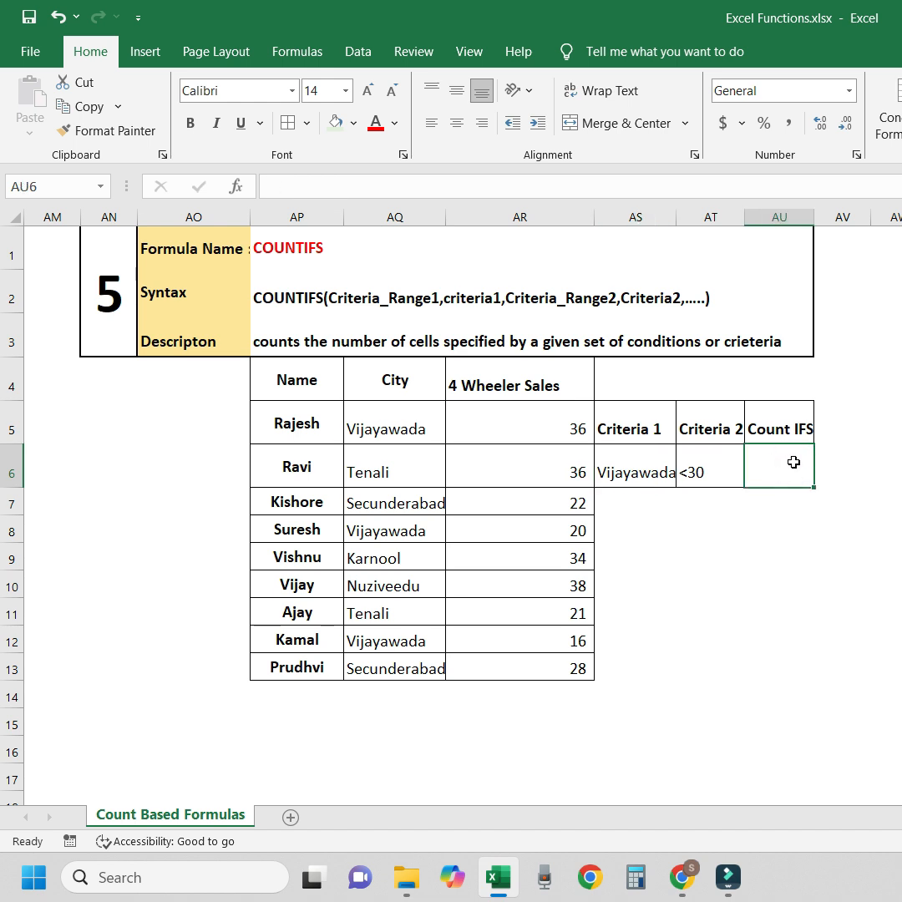
text(=)
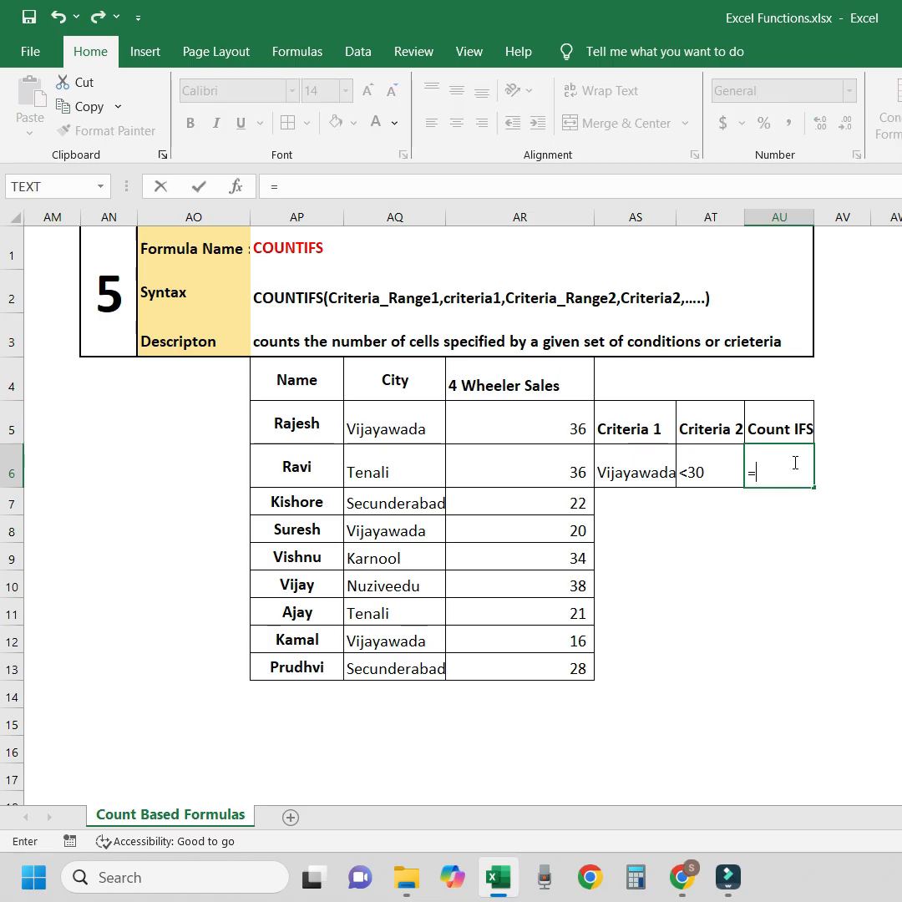
text(count)
key(Down)
key(Down)
key(Down)
key(Down)
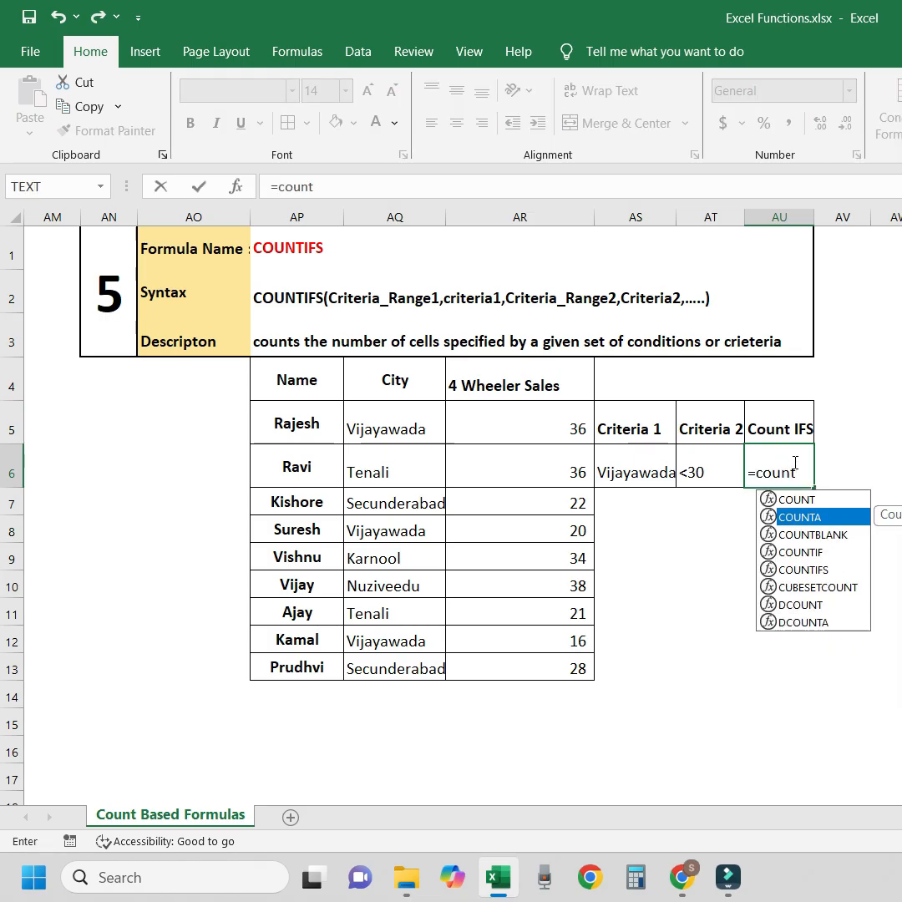
key(Tab)
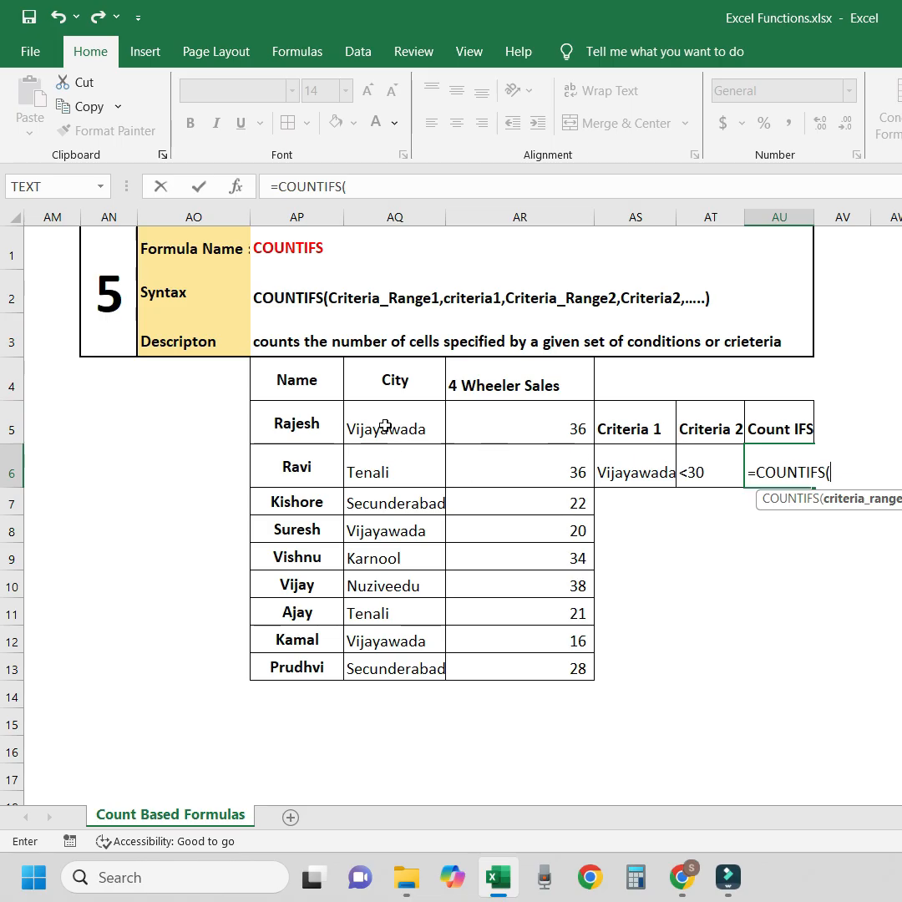
drag(387, 425, 374, 666)
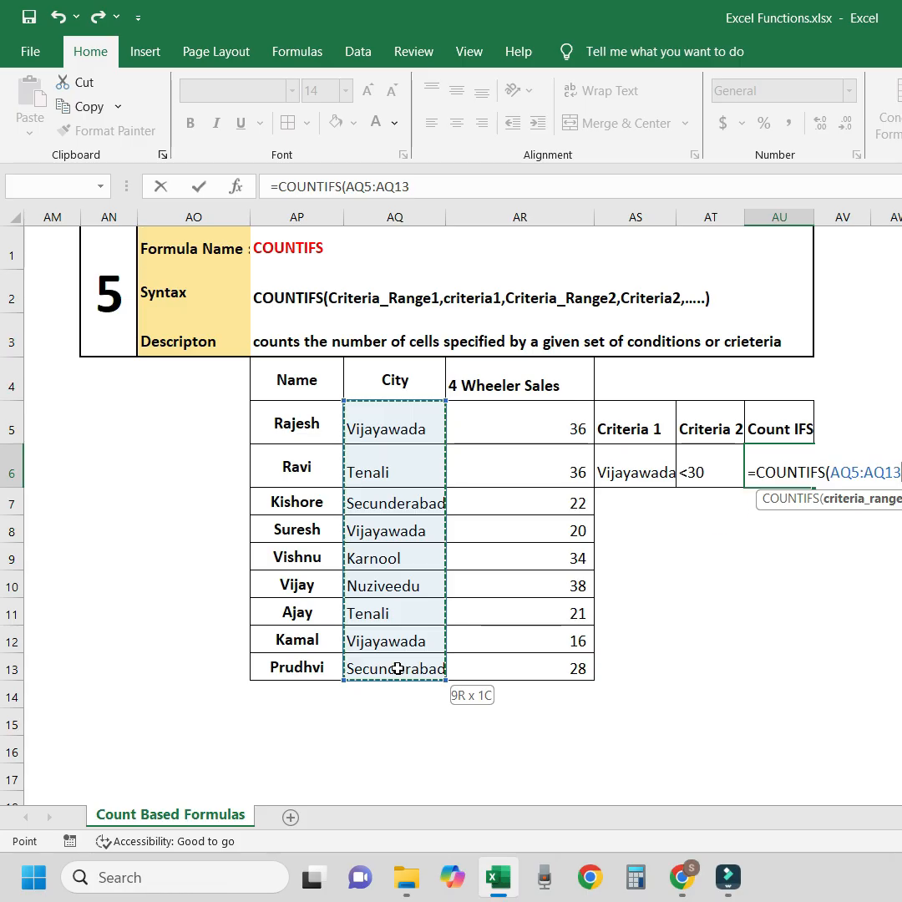
text(,)
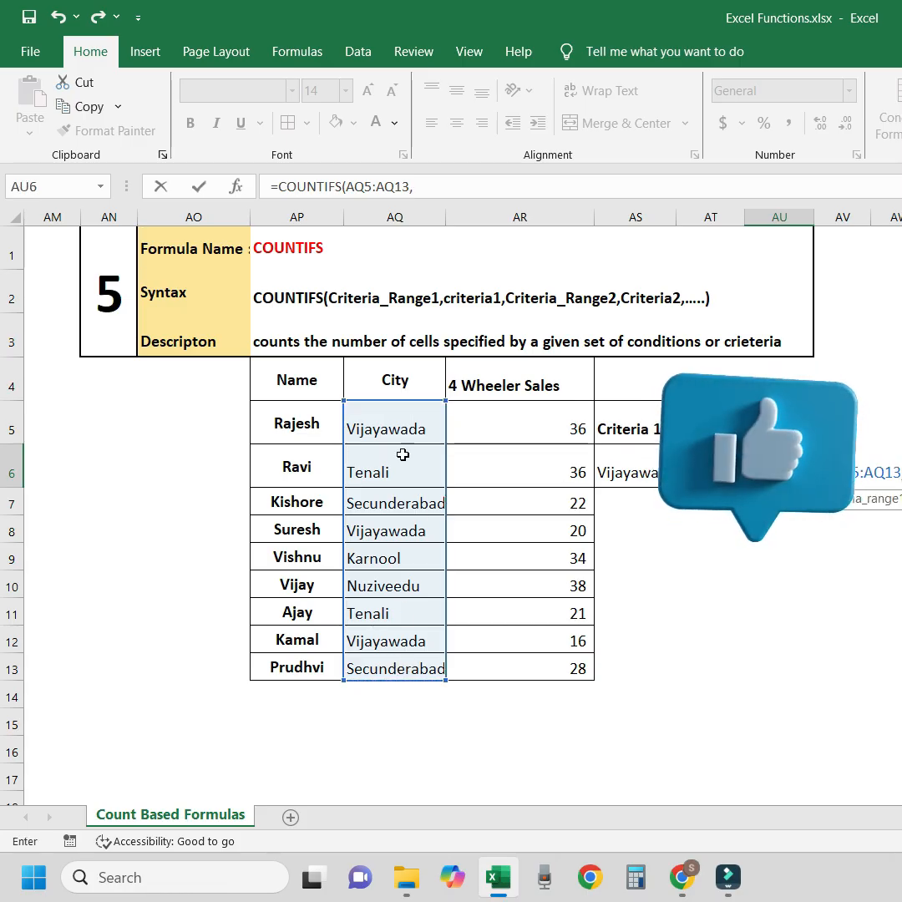
click(393, 423)
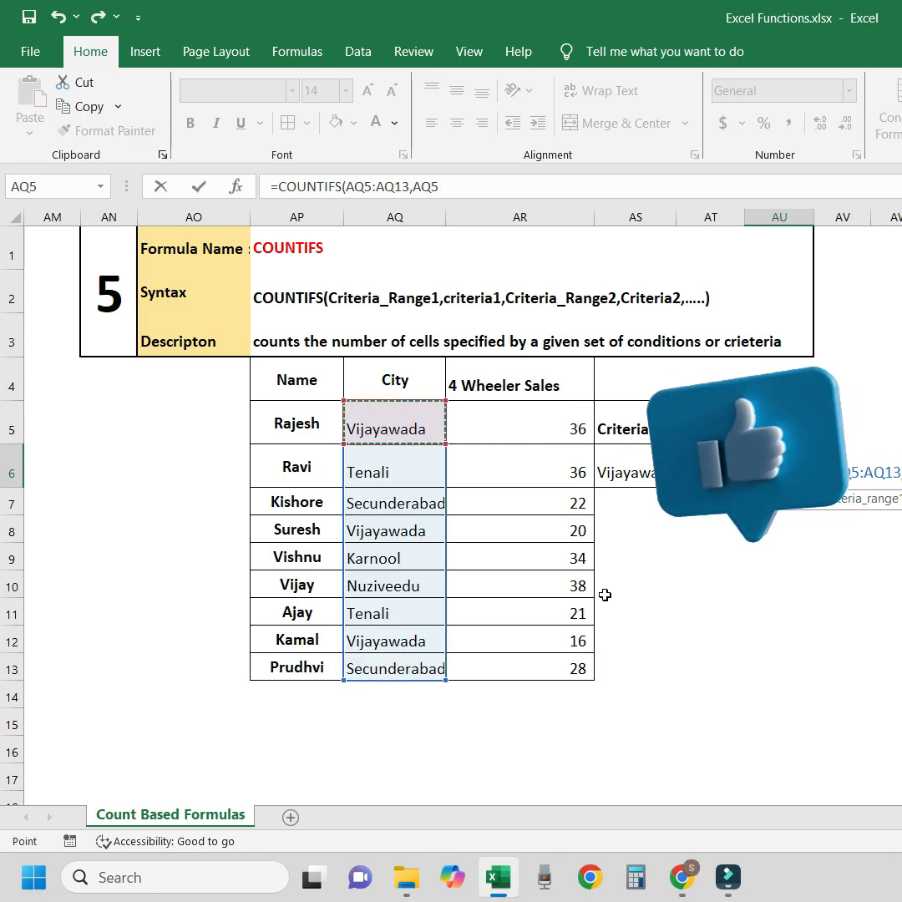
text(,)
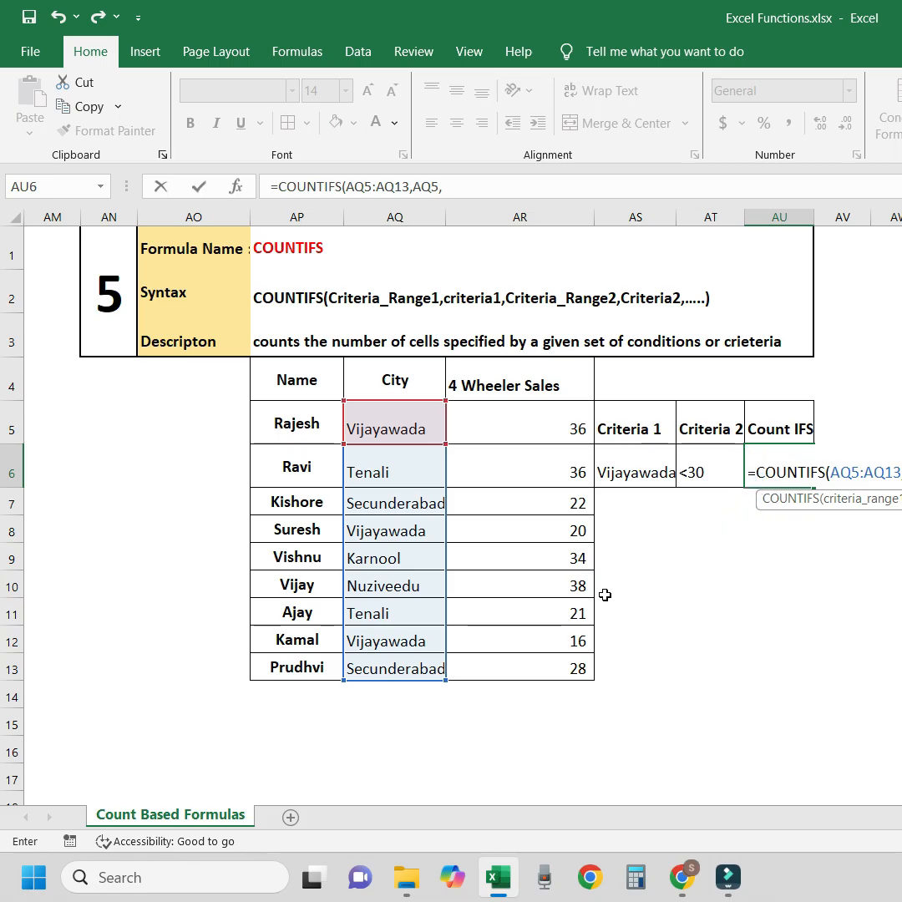
drag(540, 419, 551, 672)
text(,)
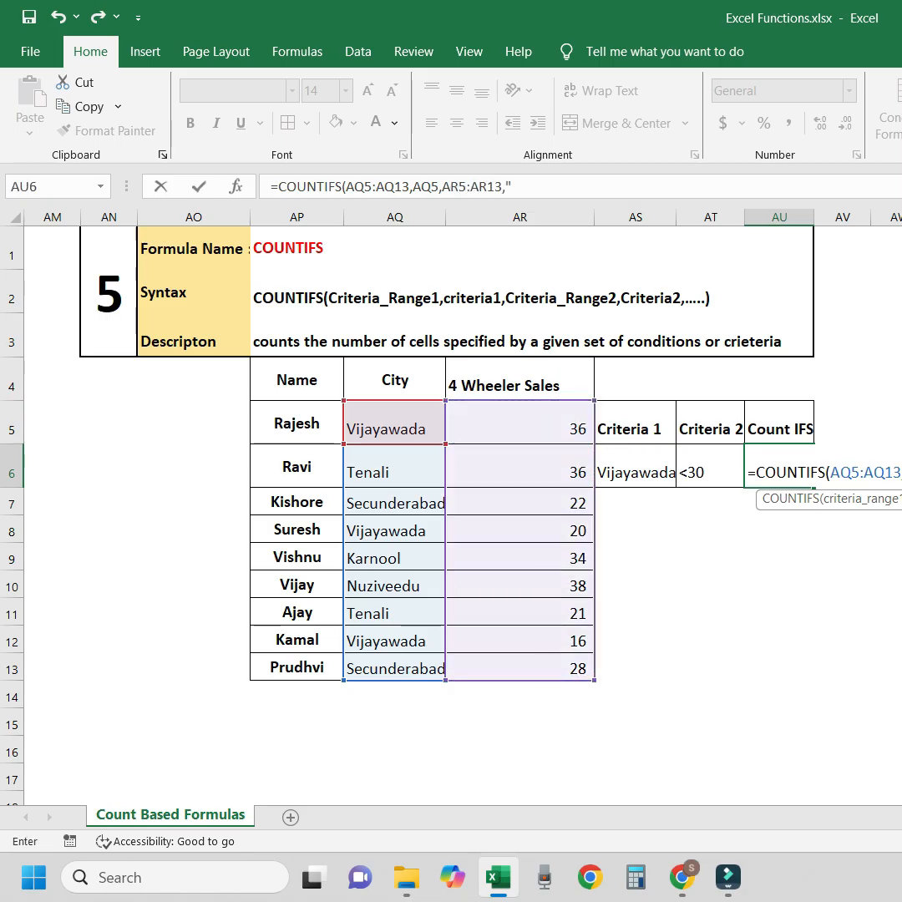
text("<=30)
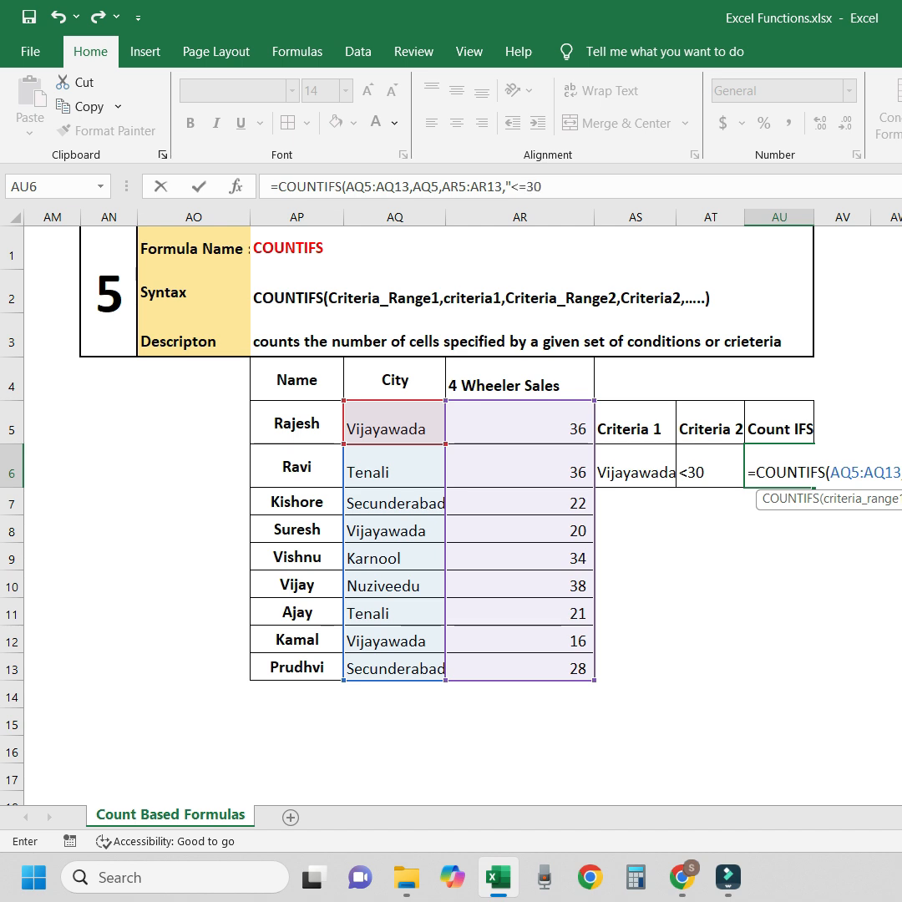
text("))
key(Return)
key(Up)
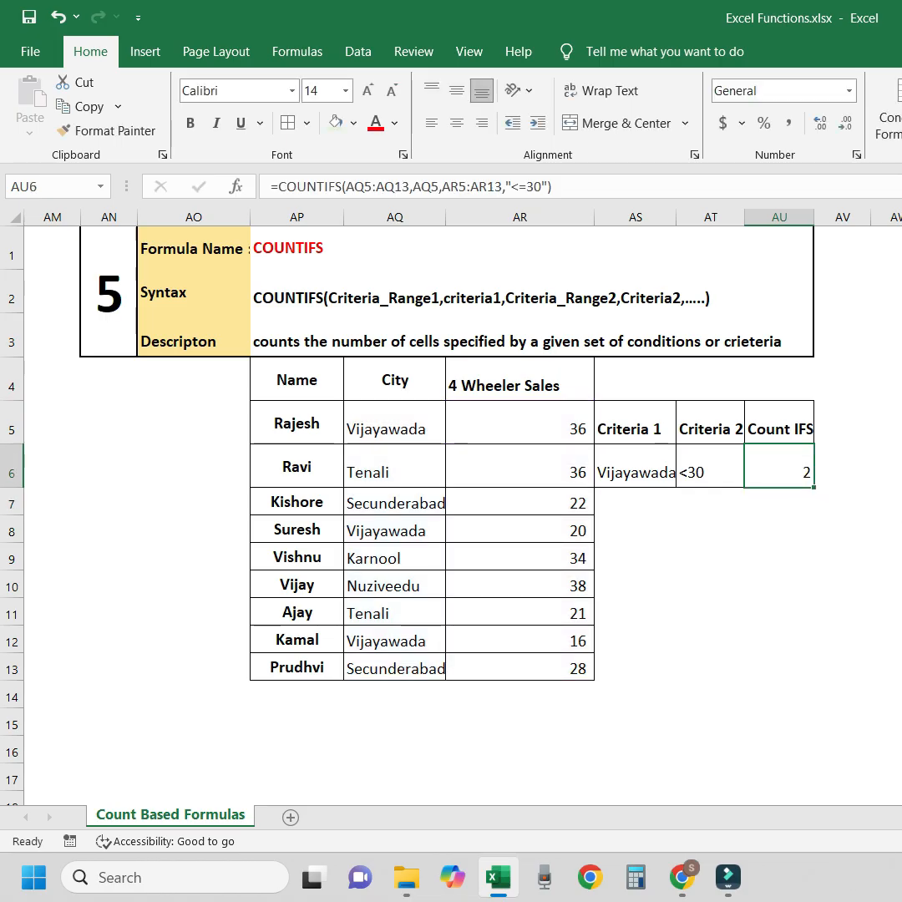
- Highlight the matching Vijayawada sales figures in AR8 and AR12 with a light green fill
click(632, 474)
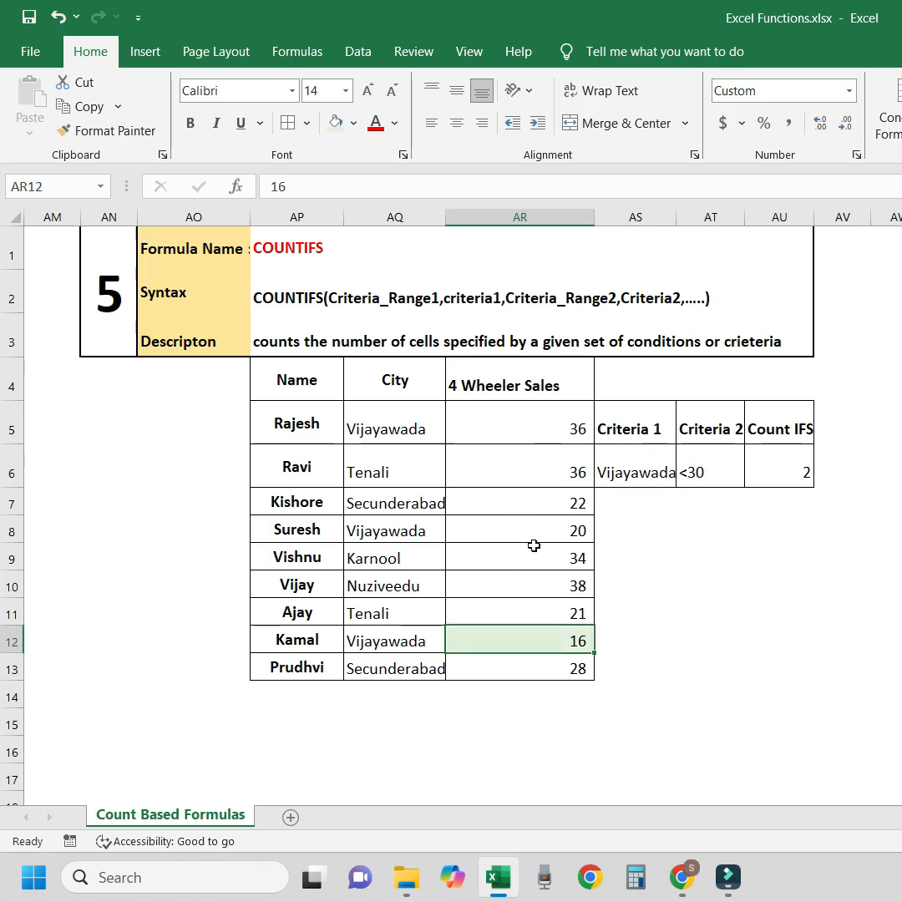
ctrl+click(580, 532)
ctrl+click(562, 619)
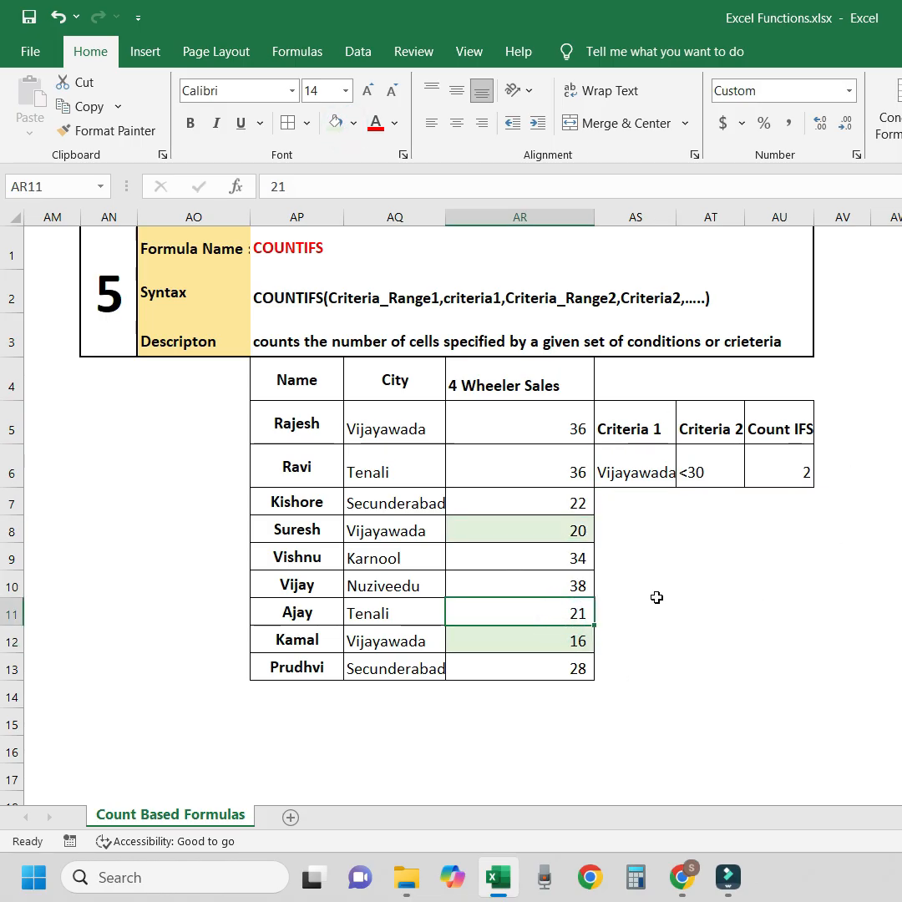